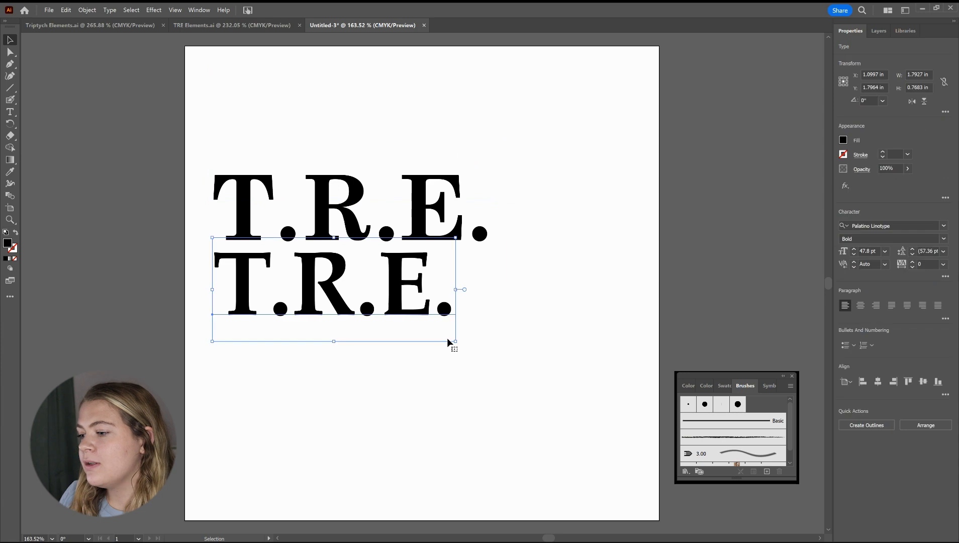
Outline a closed rectangle with the Pen tool over the horizontal joint between the R's stem and bowl
click(370, 428)
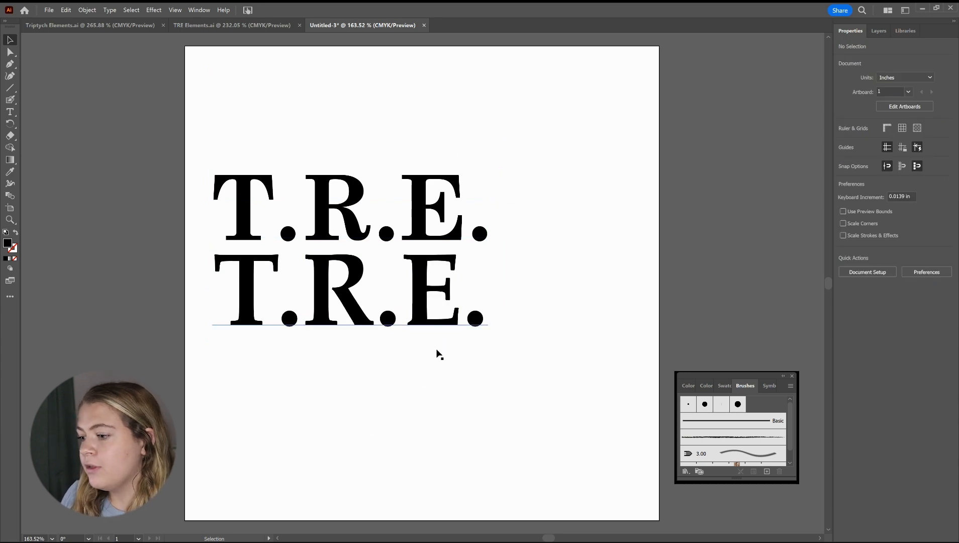
key(p)
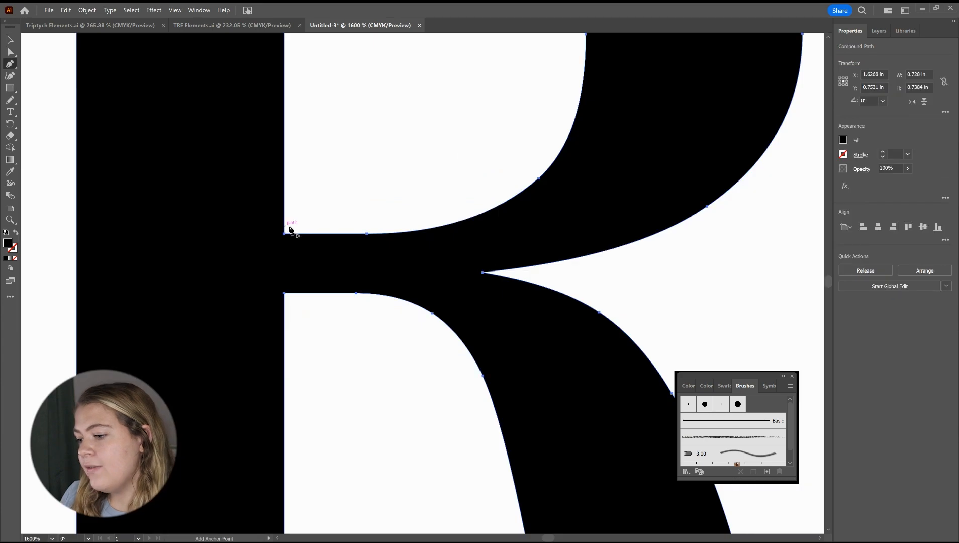
click(344, 157)
key(p)
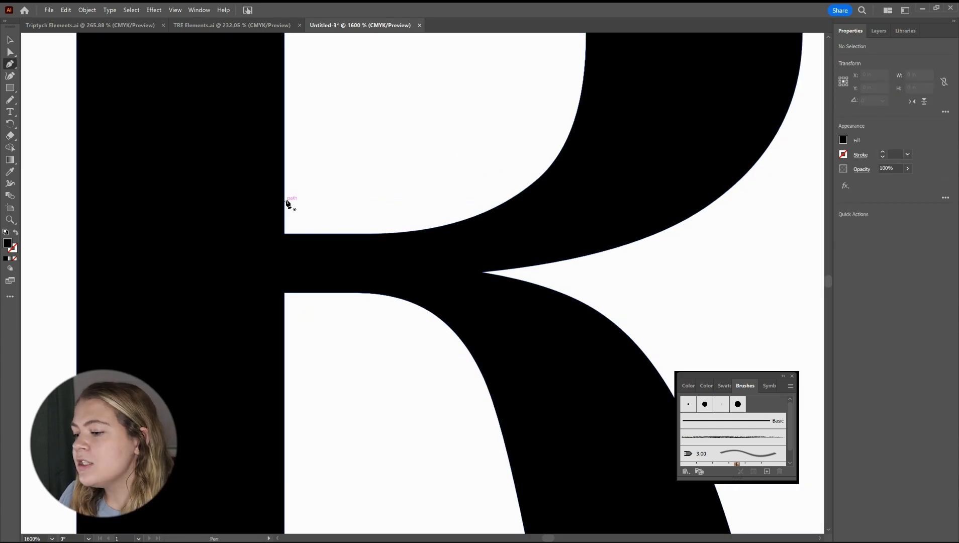
click(284, 316)
click(384, 315)
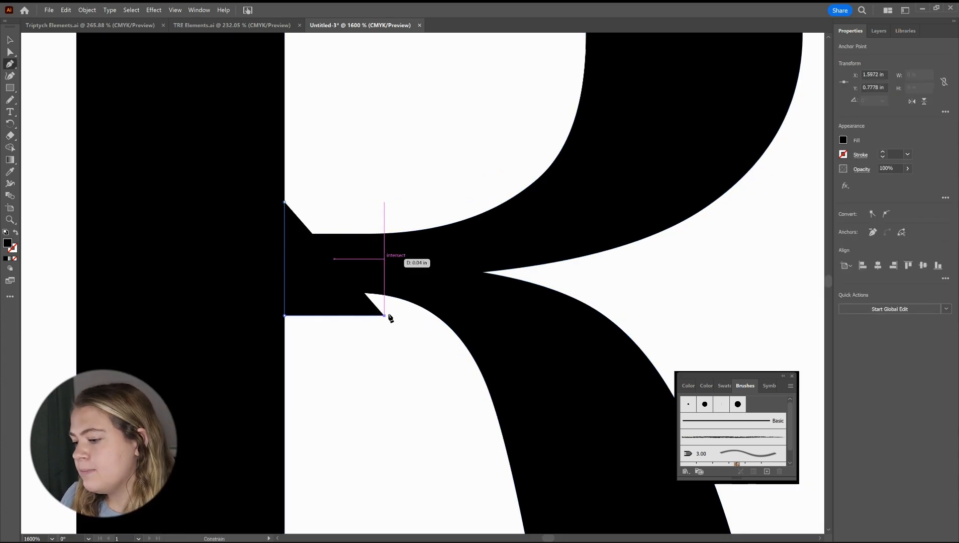
click(384, 202)
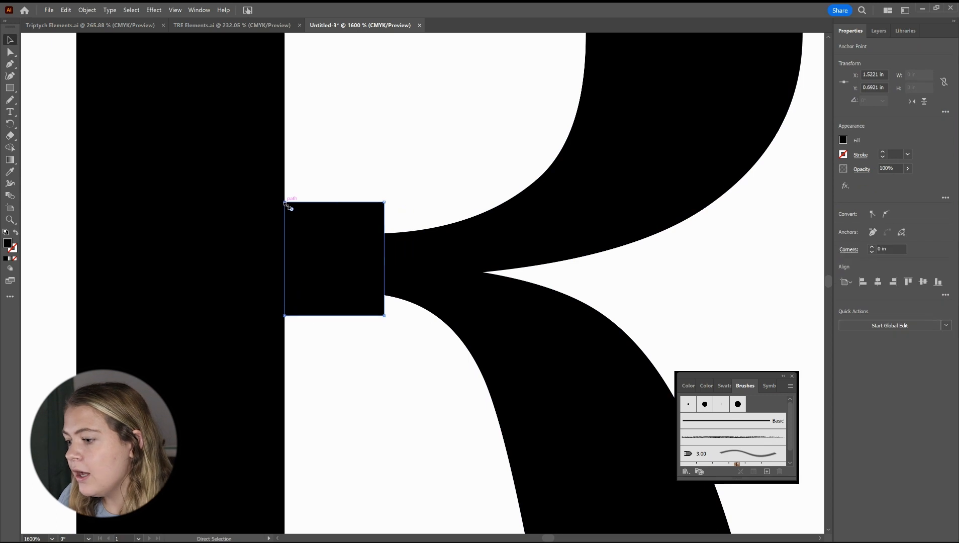
Cut the rectangle and the joint beneath it out of the R with the Shape Builder tool, separating stem from bowl
key(ctrl+a)
key(shift+m)
drag(328, 184, 331, 352)
key(ctrl+minus)
key(ctrl+minus)
key(ctrl+minus)
key(ctrl+minus)
key(ctrl+minus)
key(ctrl+minus)
key(ctrl+minus)
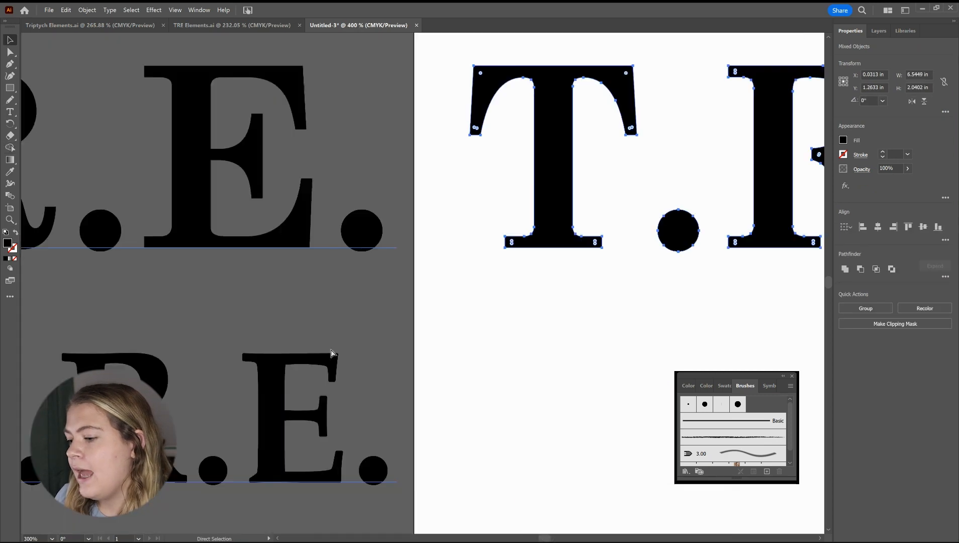
click(574, 445)
click(635, 246)
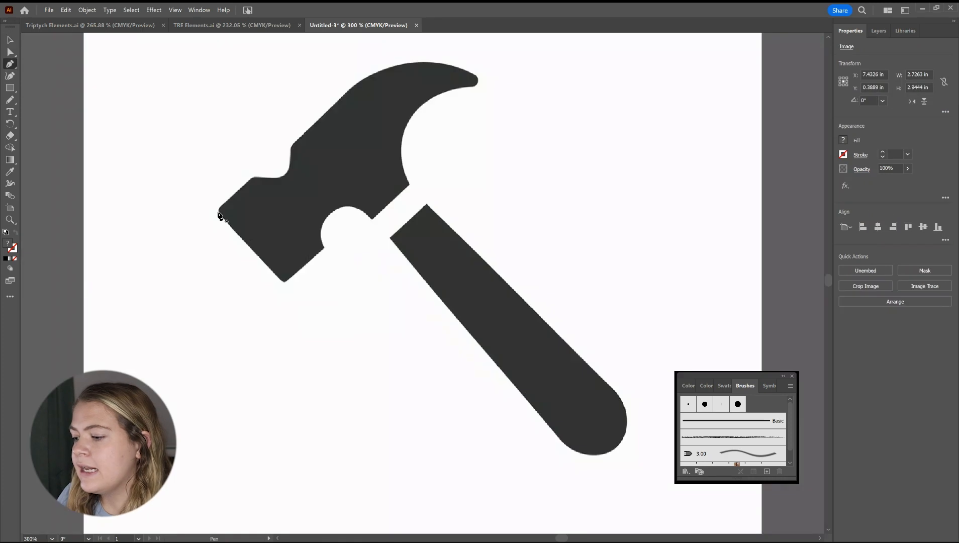
Trace the hammer head from the reference image as a closed Pen tool path with no fill and a 1 pt black stroke
click(285, 281)
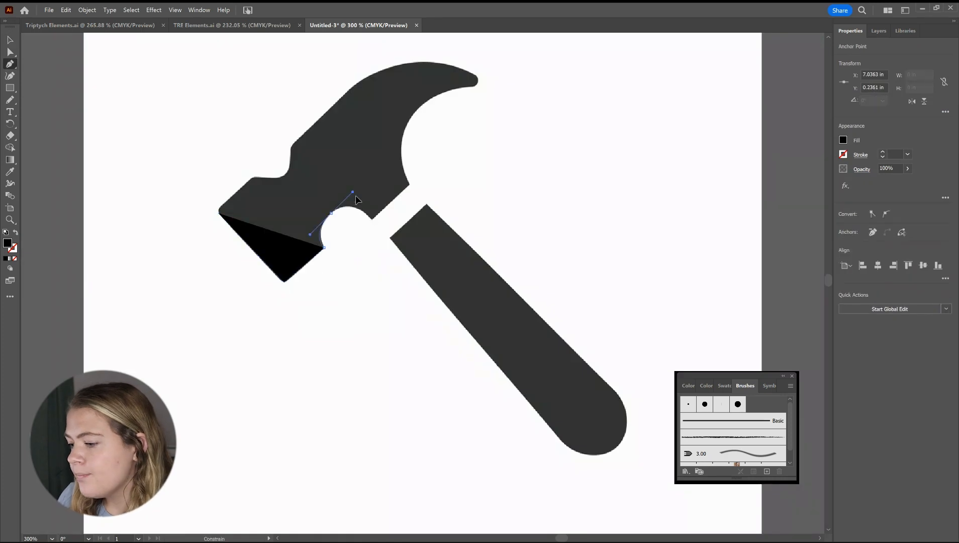
click(474, 85)
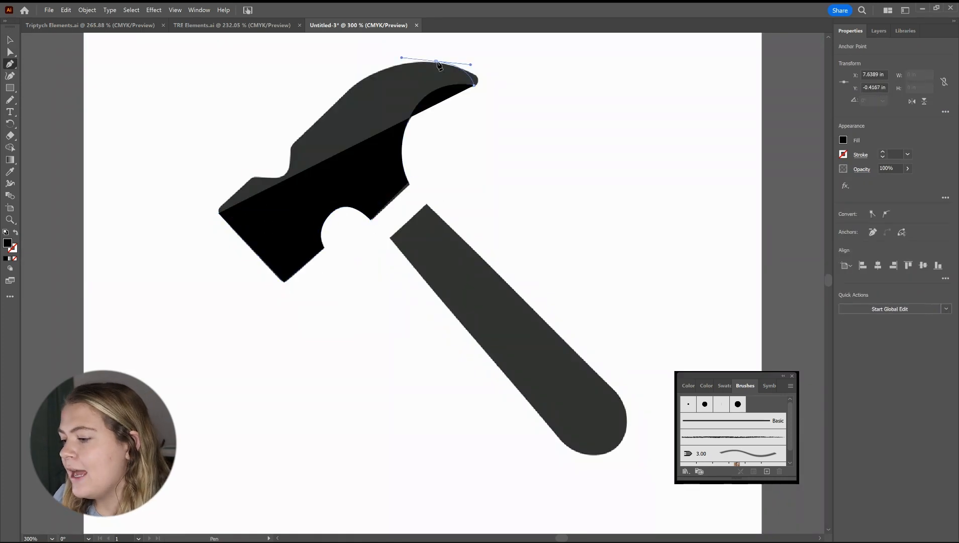
drag(435, 61, 387, 60)
click(15, 232)
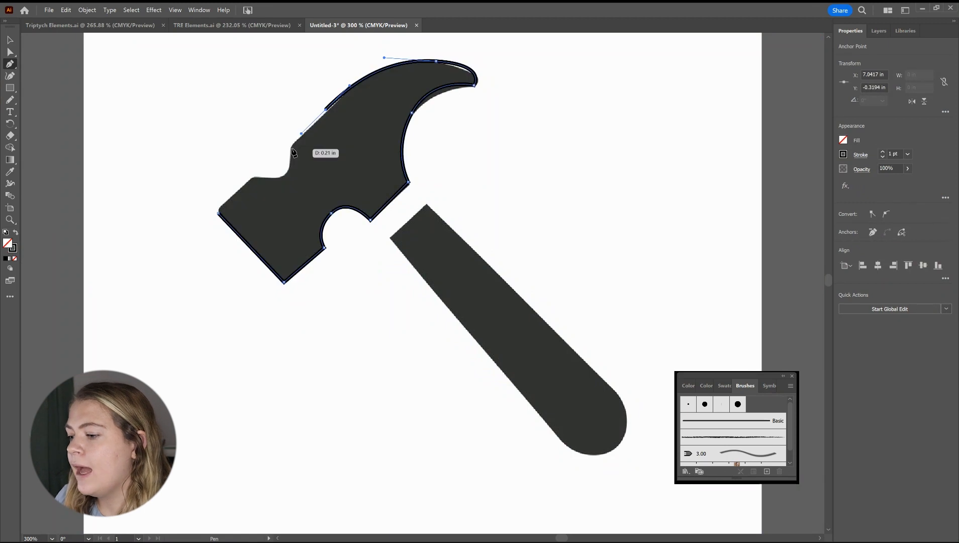
click(217, 215)
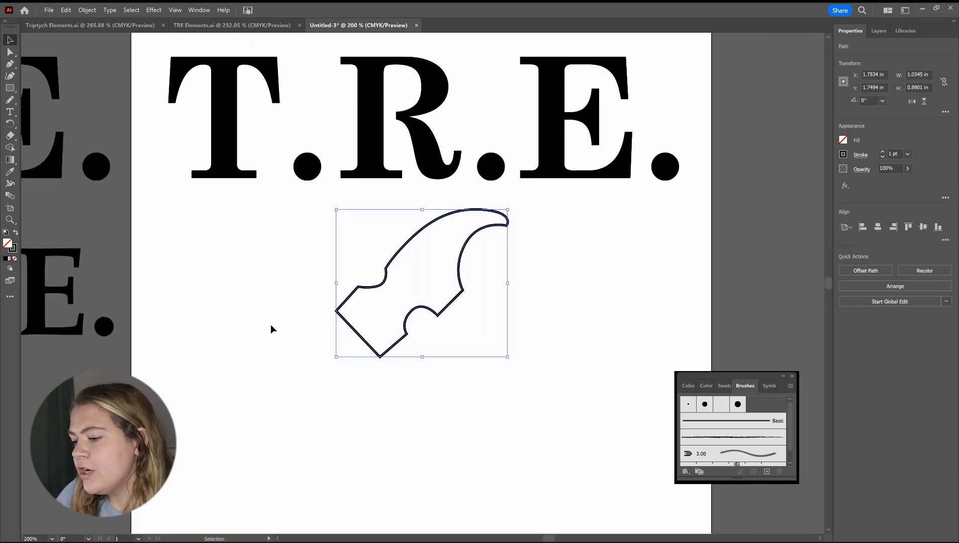
Round the hammer outline's corners around its neck notches with the Direct Selection tool
key(ctrl+equal)
key(ctrl+equal)
key(a)
click(351, 251)
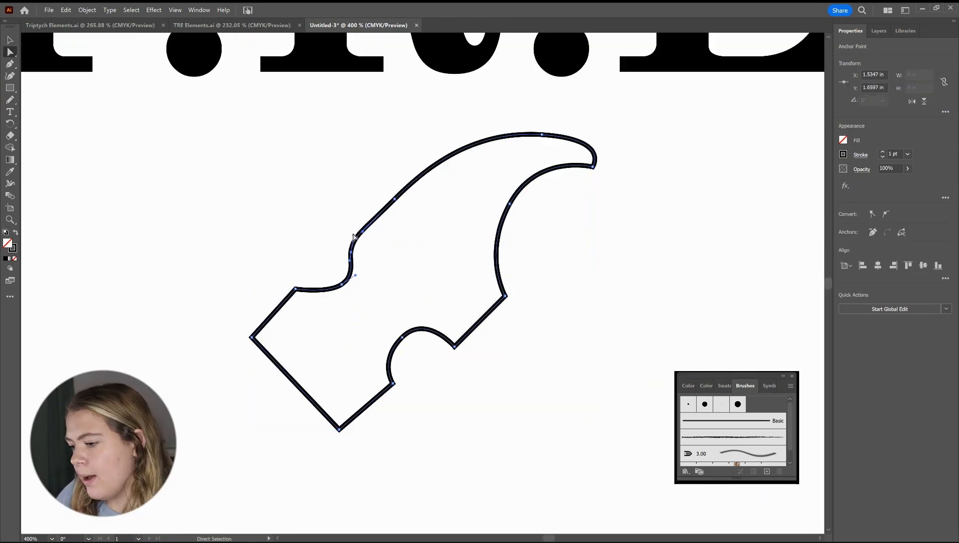
click(217, 246)
click(227, 272)
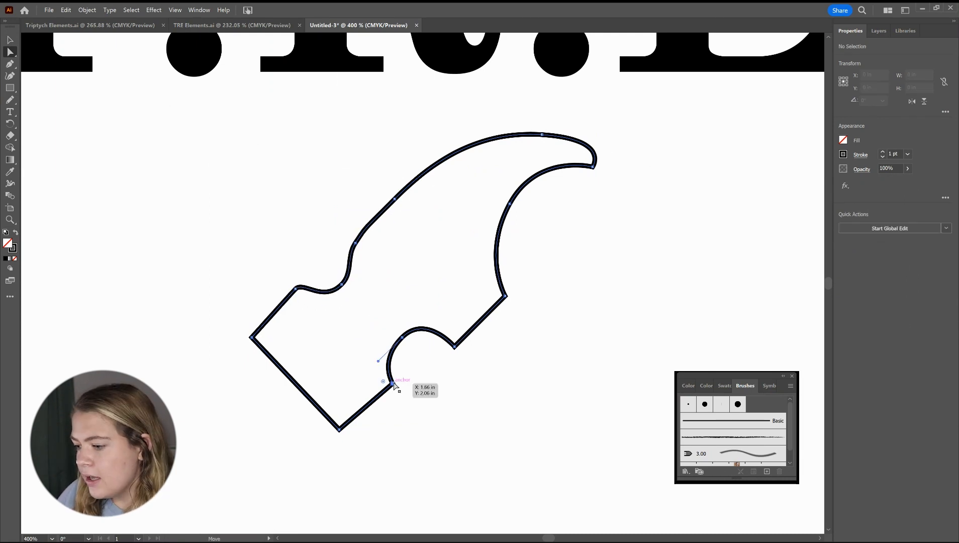
click(463, 360)
Extend the hammer's claw tip outward and round its remaining corners, using about 0.03 in at the striking face and 0.04 in below the claw
drag(594, 168, 605, 164)
drag(254, 339, 266, 339)
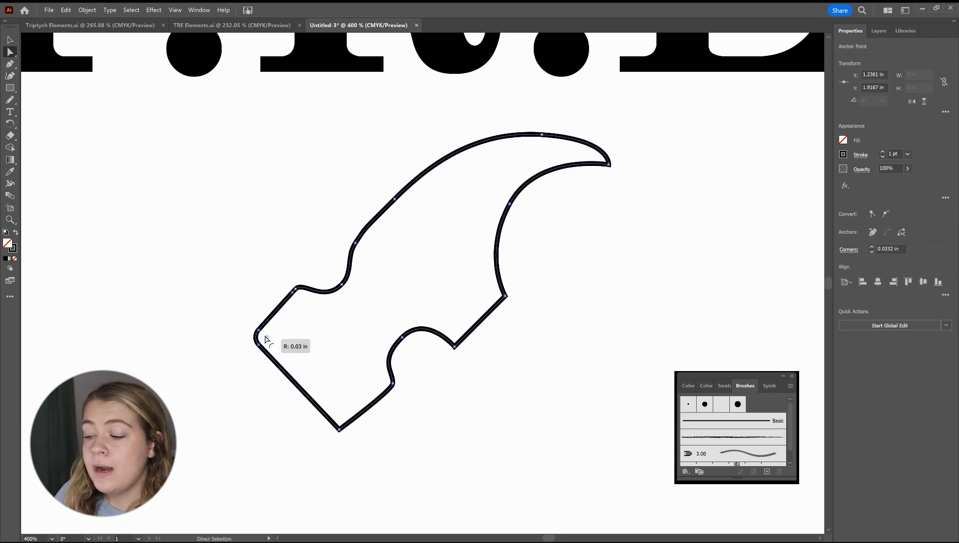
drag(456, 340, 457, 341)
click(580, 319)
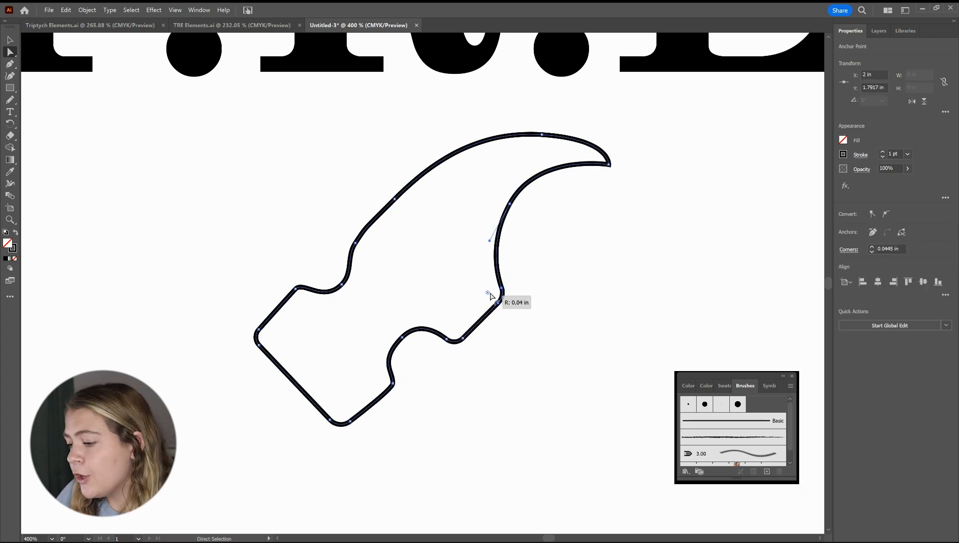
drag(495, 294, 490, 294)
click(341, 286)
Give the hammer head a black fill without stroke and rotate it upright by about 47°
key(v)
click(497, 274)
click(15, 232)
key(ctrl+minus)
key(ctrl+minus)
key(ctrl+minus)
drag(498, 233, 442, 185)
Show the rulers, place a horizontal guide below the hammer head, and fine-tune its rotation until its flat base lines up with the guide
key(ctrl+r)
drag(433, 36, 432, 190)
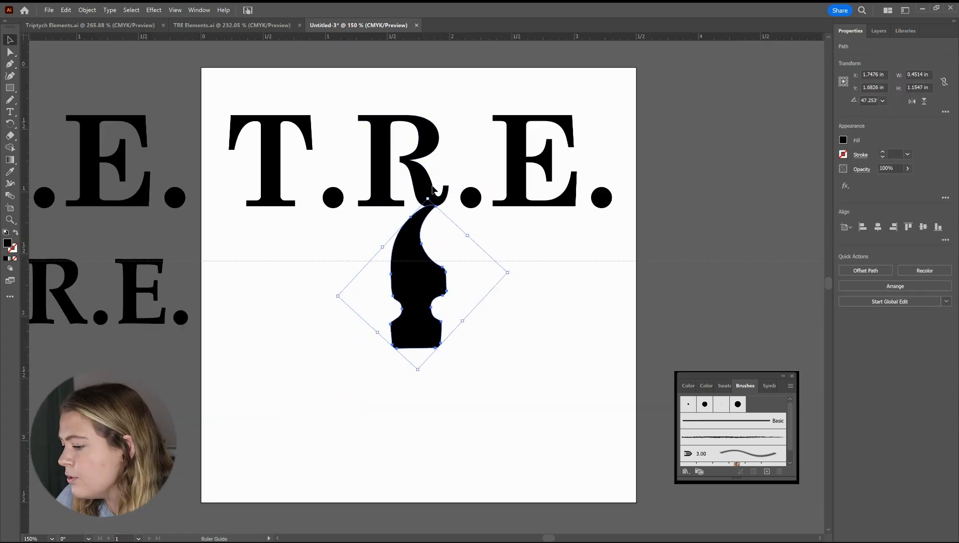
drag(425, 353, 425, 354)
key(ctrl+plus)
key(ctrl+plus)
key(ctrl+plus)
drag(441, 306, 420, 337)
drag(637, 302, 638, 308)
click(567, 505)
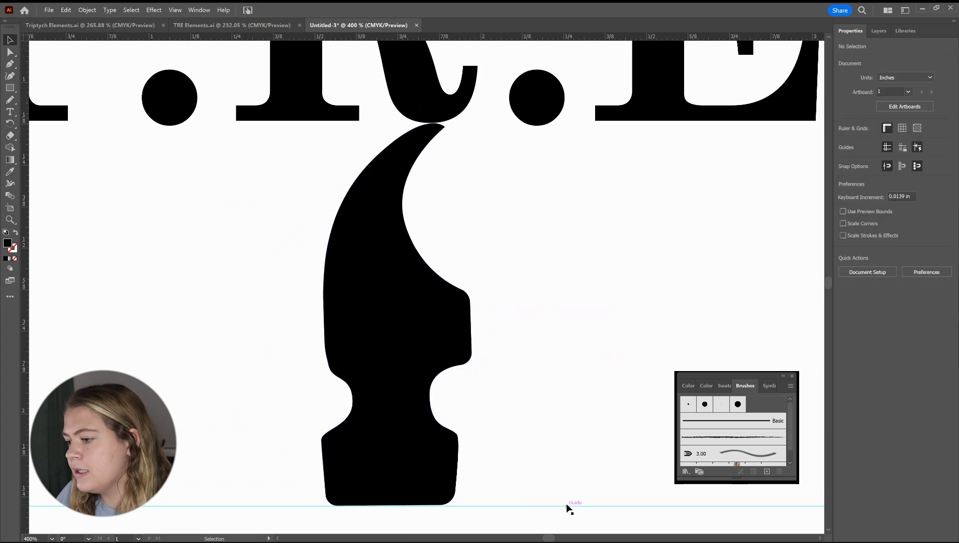
Scale the hammer head down to about 0.16 by 0.41 in and move it into the gap beside the R's stem
key(ctrl+minus)
key(ctrl+minus)
key(ctrl+minus)
click(395, 346)
drag(426, 356, 429, 281)
drag(430, 243, 408, 175)
key(ctrl+plus)
key(ctrl+plus)
key(ctrl+plus)
key(ctrl+plus)
key(ctrl+plus)
drag(460, 350, 460, 327)
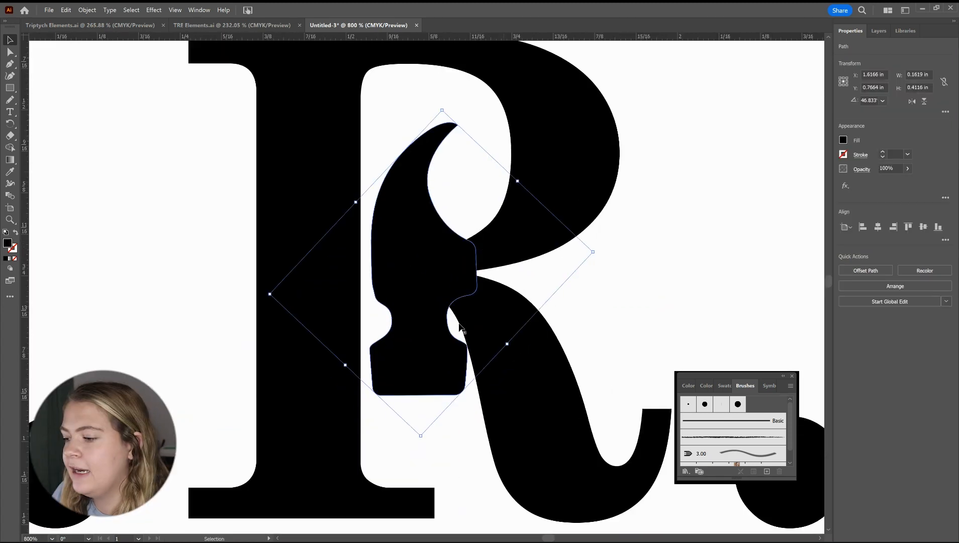
Shrink the hammer head further and shift it so it sits between the R's stem and bowl joint
drag(596, 249, 551, 250)
drag(416, 224, 391, 223)
click(218, 300)
key(ctrl+minus)
key(ctrl+minus)
key(ctrl+minus)
key(ctrl+minus)
key(ctrl+minus)
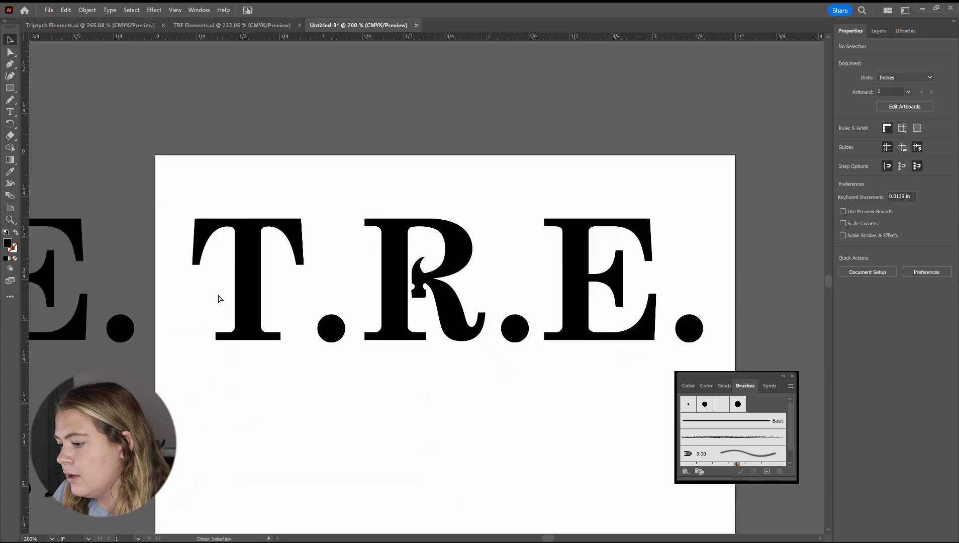
Draw a narrow white vertical rectangle with the Pen tool where the hammer head meets the R
key(ctrl+plus)
key(ctrl+plus)
key(ctrl+plus)
key(ctrl+plus)
key(ctrl+plus)
key(ctrl+plus)
key(ctrl+plus)
click(360, 284)
click(387, 148)
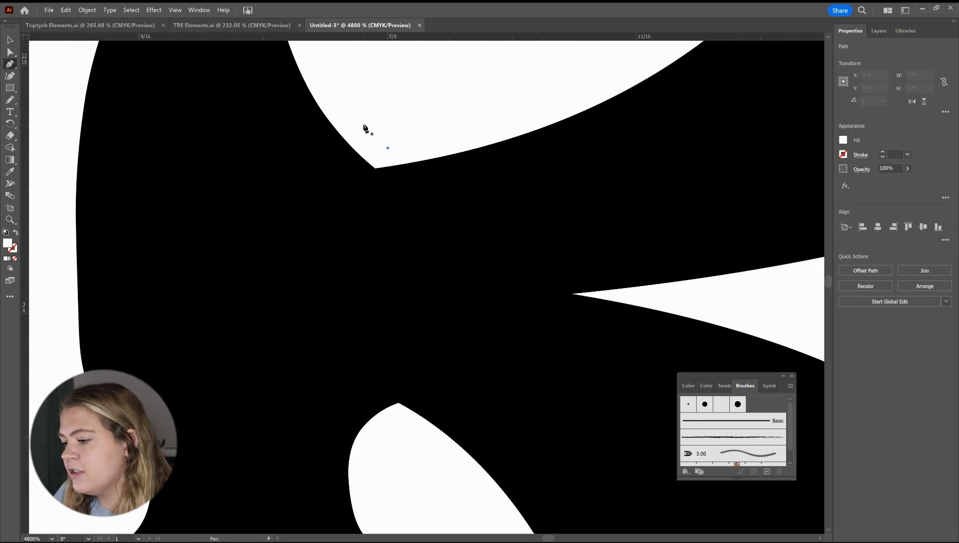
key(ctrl+plus)
click(323, 100)
click(323, 515)
click(413, 515)
click(413, 68)
click(323, 69)
click(323, 100)
Shrink the three periods and move them above the letters
key(ctrl+minus)
key(ctrl+minus)
key(ctrl+minus)
key(ctrl+minus)
key(ctrl+minus)
key(ctrl+minus)
key(ctrl+minus)
key(ctrl+minus)
key(ctrl+minus)
key(ctrl+minus)
key(ctrl+minus)
key(ctrl+minus)
key(ctrl+plus)
key(ctrl+minus)
key(ctrl+plus)
key(ctrl+plus)
click(689, 340)
drag(703, 354, 531, 342)
drag(516, 334, 522, 198)
Move the R and the E closer to the T so the three letters overlap
click(392, 245)
drag(392, 247, 319, 247)
drag(582, 292, 418, 291)
drag(493, 230, 492, 232)
Offset the outlines of the T and the E outward by 0.02 in
click(247, 258)
click(87, 9)
mouse_move(141, 256)
click(242, 293)
text(0)
key(Delete)
key(Delete)
key(Delete)
text(02)
click(436, 275)
click(412, 317)
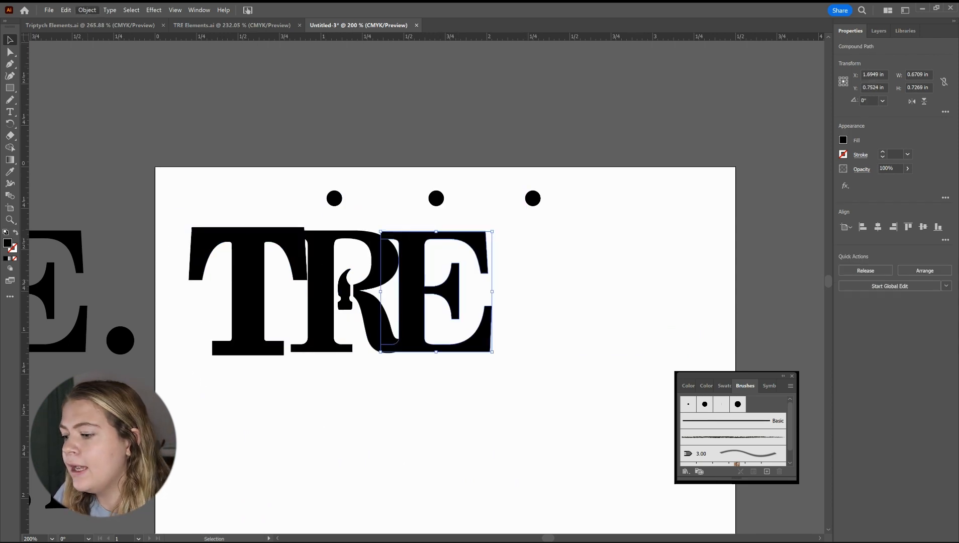
click(201, 206)
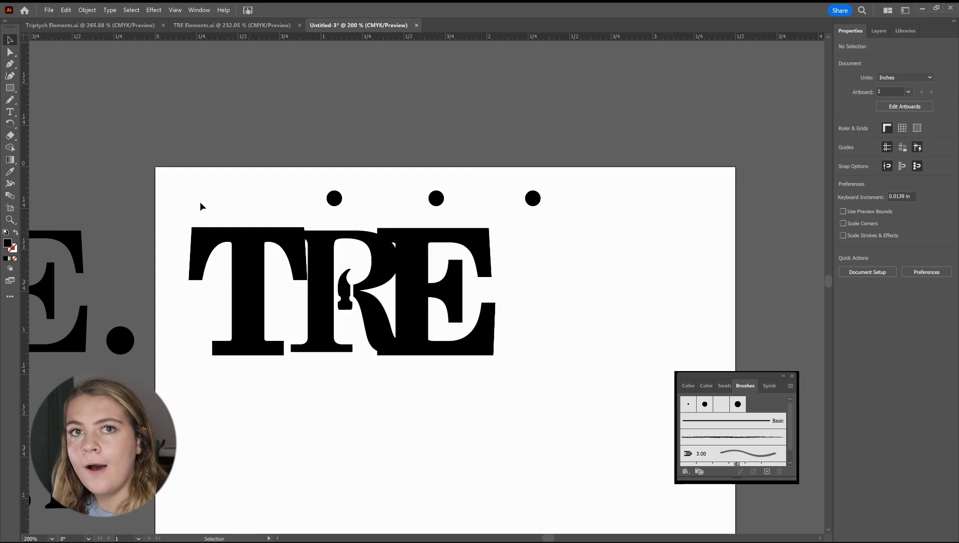
Duplicate the overlapping TRE lettering below the original and trim the overlap between T and R with the Shape Builder tool
drag(201, 206, 472, 327)
drag(255, 274, 264, 421)
key(shift+m)
alt+click(307, 376)
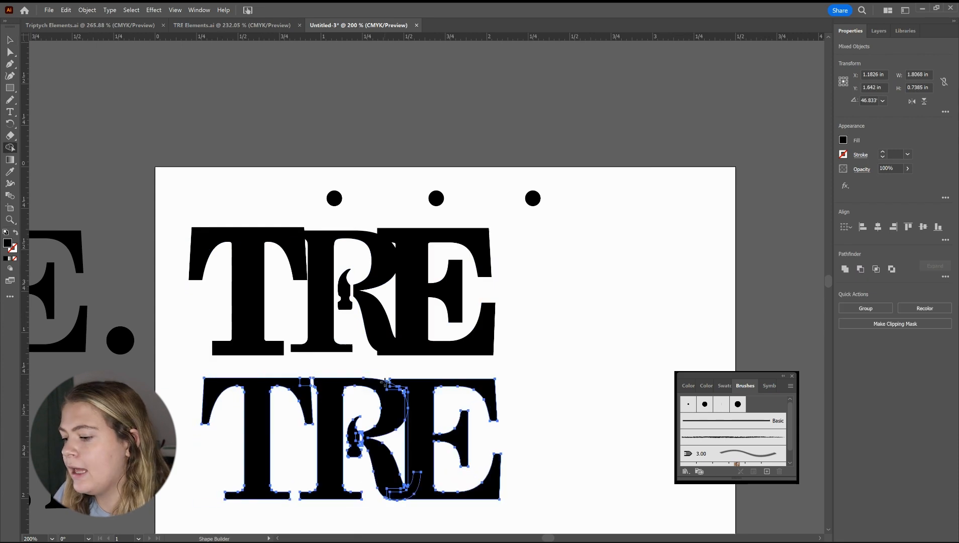
alt+click(402, 377)
key(ctrl+=)
key(ctrl+z)
key(v)
click(556, 444)
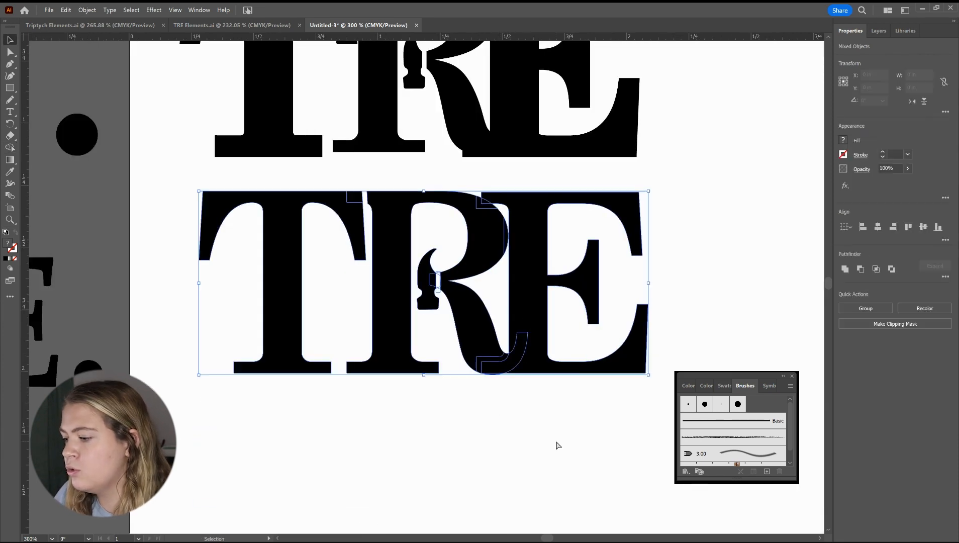
Offset the lower R's outline and remove the overlapping strips with the Shape Builder tool to leave a gap between R and E
double_click(479, 265)
key(Return)
key(ctrl+a)
key(shift+m)
drag(350, 174, 496, 203)
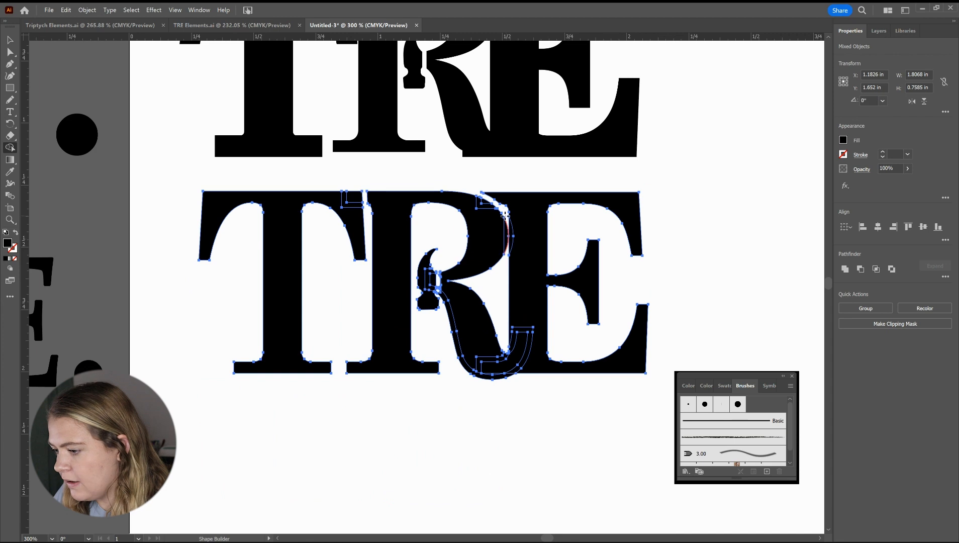
alt+click(506, 351)
key(v)
click(536, 439)
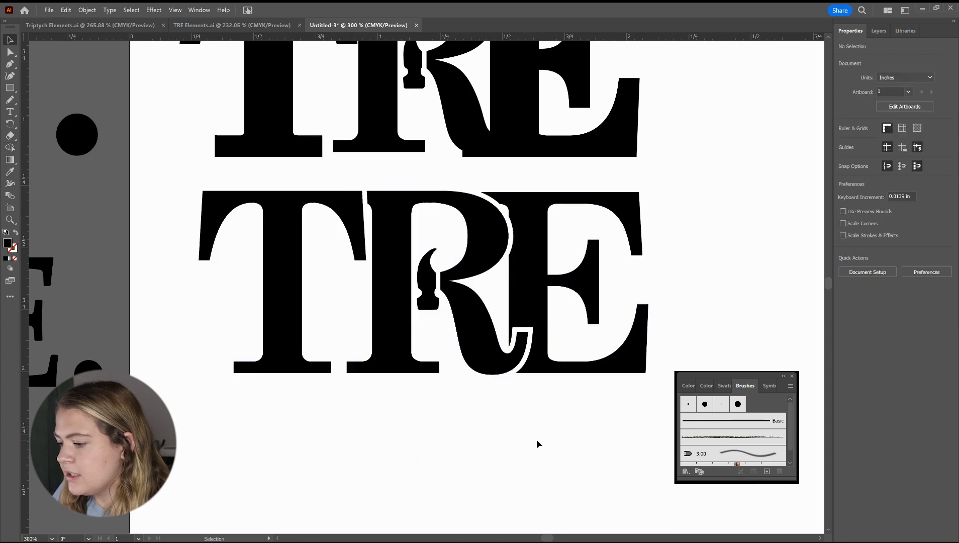
Smooth the E's curved edge beside the R's bowl on the lower lettering with the Smooth tool
key(ctrl+-)
key(ctrl+-)
key(ctrl+-)
key(ctrl+=)
key(ctrl+=)
click(545, 229)
key(ctrl+=)
key(ctrl+=)
key(ctrl+=)
key(ctrl+=)
key(n)
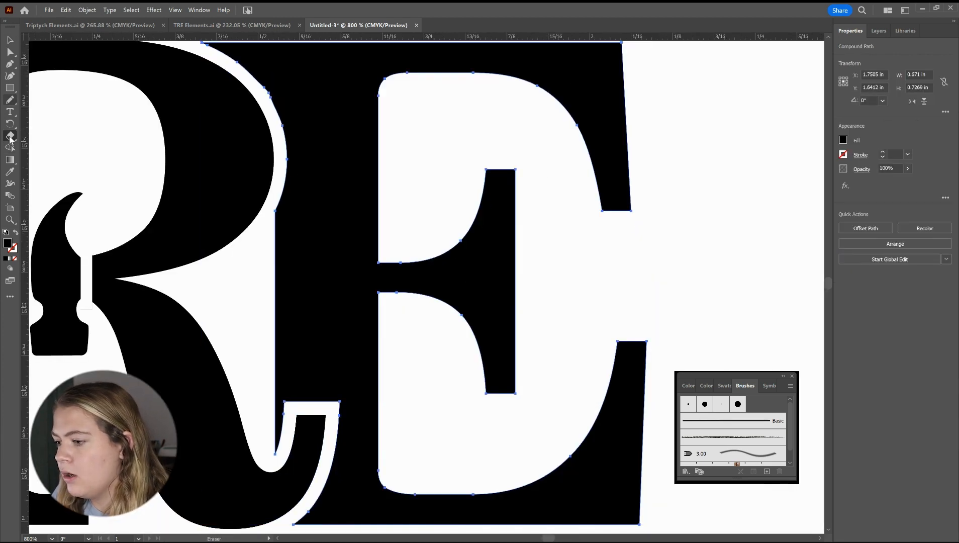
click(9, 296)
drag(142, 236, 142, 275)
click(118, 140)
drag(281, 122, 254, 77)
Cut a notch into the lower T's right arm around the R's upper serif with the Shape Builder tool
key(ctrl+-)
key(ctrl+-)
key(ctrl+-)
key(ctrl+-)
key(v)
click(293, 432)
click(352, 309)
shift+click(400, 296)
shift+click(266, 228)
key(shift+m)
key(v)
click(362, 423)
click(351, 316)
Isolate the lower R's group and delete the leftover path pieces at its upper serif in outline view
key(ctrl+=)
key(ctrl+=)
key(ctrl+=)
key(n)
key(v)
double_click(272, 122)
key(ctrl+=)
click(214, 83)
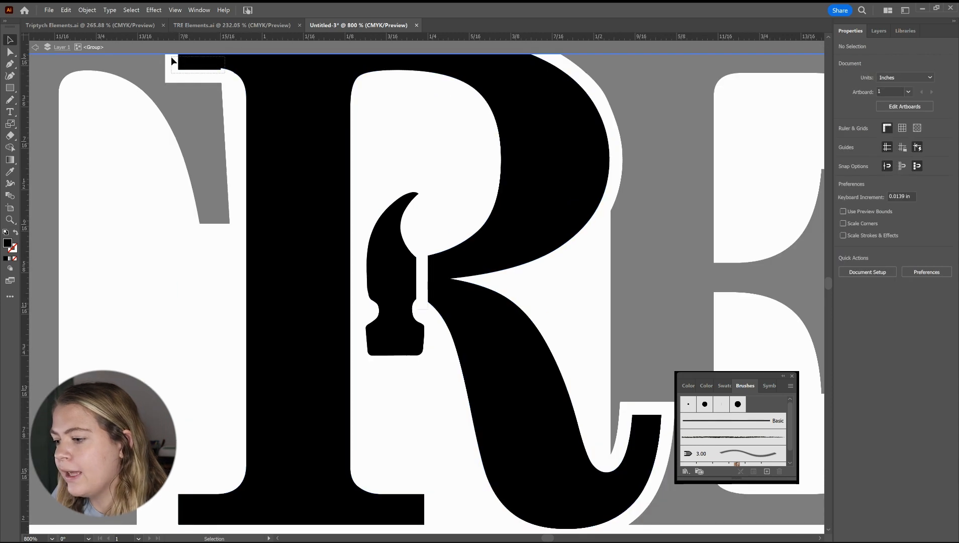
key(ctrl+a)
key(ctrl+-)
double_click(197, 197)
click(264, 120)
click(268, 119)
key(ctrl+y)
key(a)
scroll(267, 120, up, 5)
click(428, 279)
key(Delete)
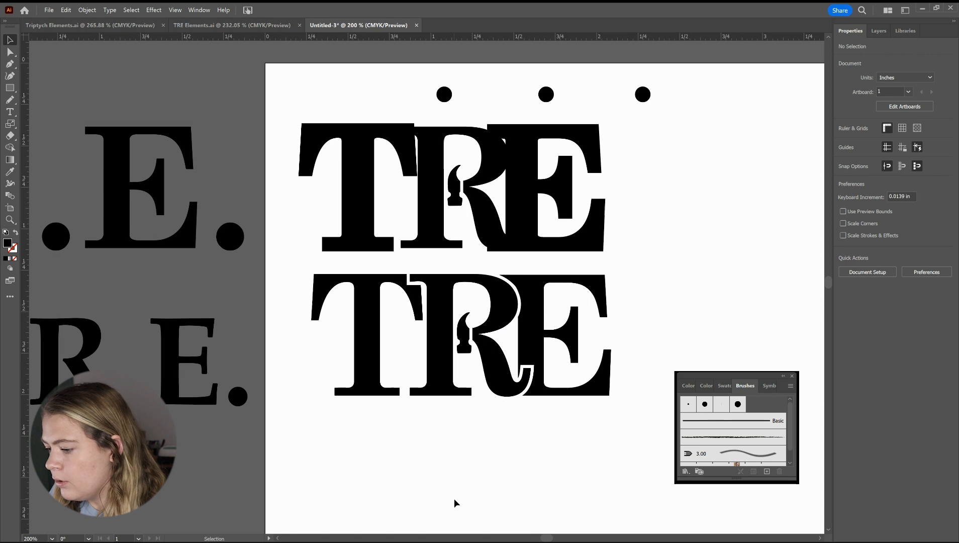
Reshape the inner curve of the lower T's left arm with the Pencil and Smooth tools
key(ctrl+minus)
key(ctrl+minus)
key(ctrl+plus)
click(377, 307)
key(ctrl+plus)
key(ctrl+plus)
key(ctrl+plus)
key(n)
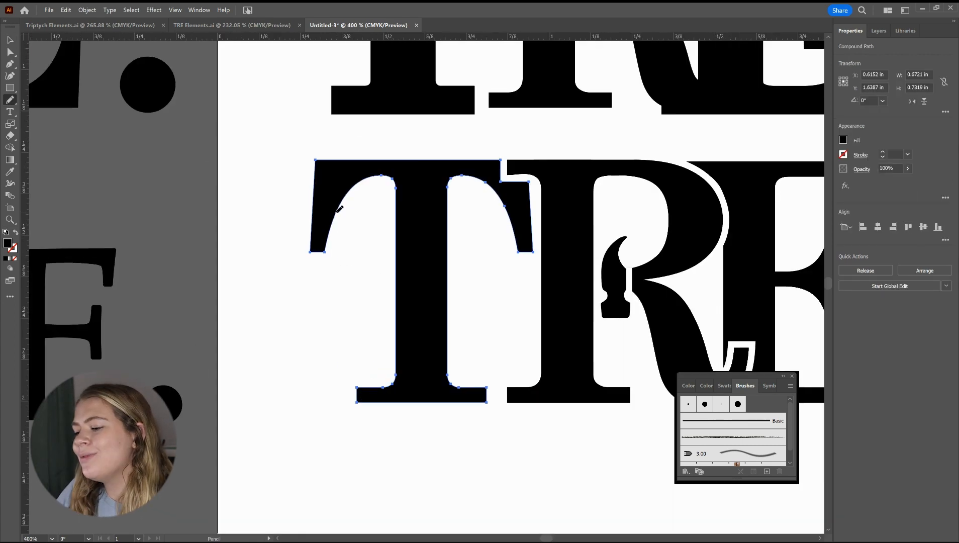
drag(345, 202, 335, 212)
click(10, 296)
click(117, 138)
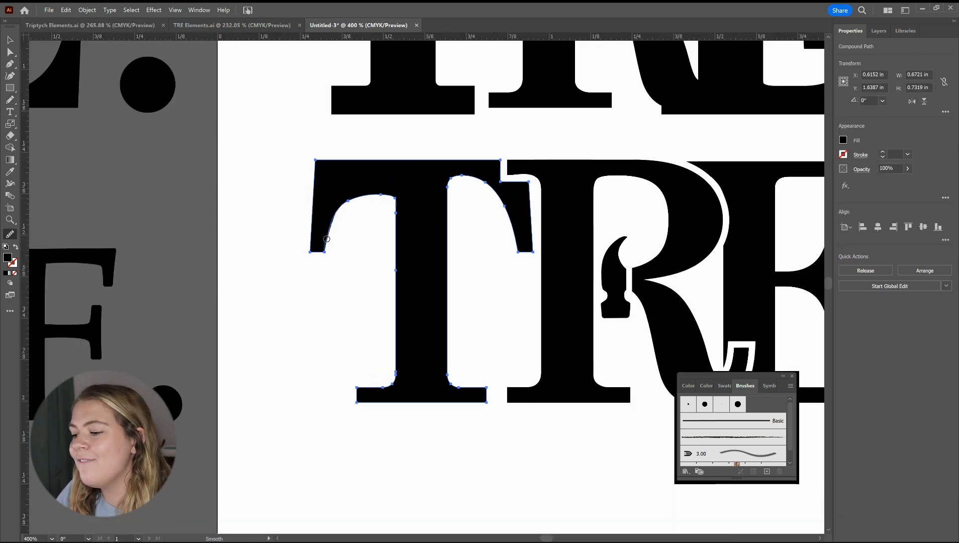
click(317, 334)
Move the lower T's upper-left corner point outward so the left edge of the arm runs vertically
key(a)
drag(315, 160, 309, 160)
click(267, 210)
key(v)
click(435, 231)
key(shift+e)
click(434, 160)
mouse_move(442, 427)
mouse_down()
mouse_move(434, 156)
mouse_move(499, 451)
mouse_move(540, 443)
mouse_up()
key(ctrl+z)
key(ctrl+z)
Cover the right half of the lower T with a rectangle and remove that half with the Shape Builder tool
key(m)
key(v)
drag(266, 143, 446, 338)
key(shift+m)
drag(459, 334, 424, 265)
key(v)
Delete the stray anchor points and leftover path pieces around the half T in outline view
key(ctrl+y)
key(a)
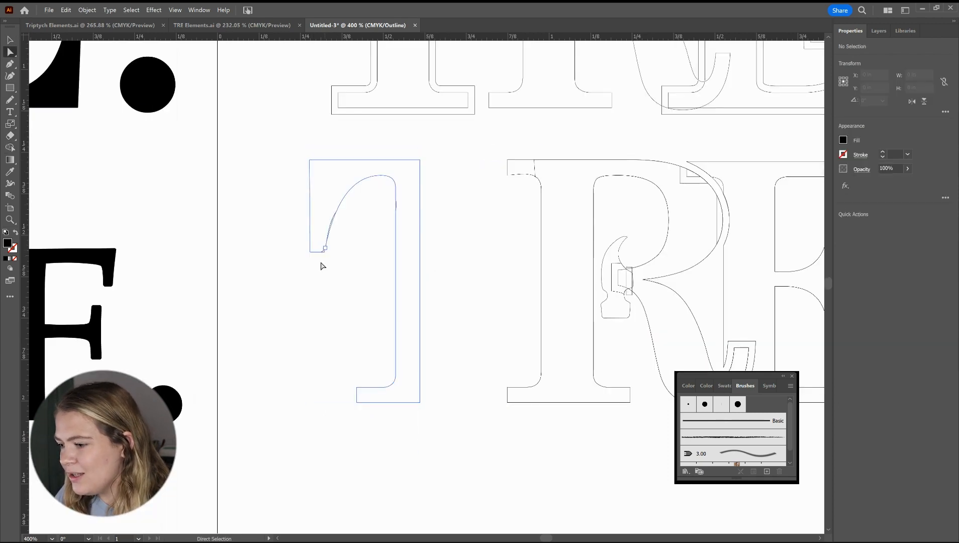
scroll(308, 243, up, 6)
click(435, 318)
key(ctrl+minus)
key(ctrl+minus)
click(420, 302)
scroll(422, 306, up, 3)
scroll(427, 282, right, 2)
click(437, 233)
key(Delete)
key(Delete)
key(ctrl+equal)
key(ctrl+equal)
click(311, 509)
key(ctrl+minus)
scroll(426, 281, right, 3)
scroll(452, 270, up, 4)
click(354, 270)
key(Delete)
scroll(354, 270, down, 6)
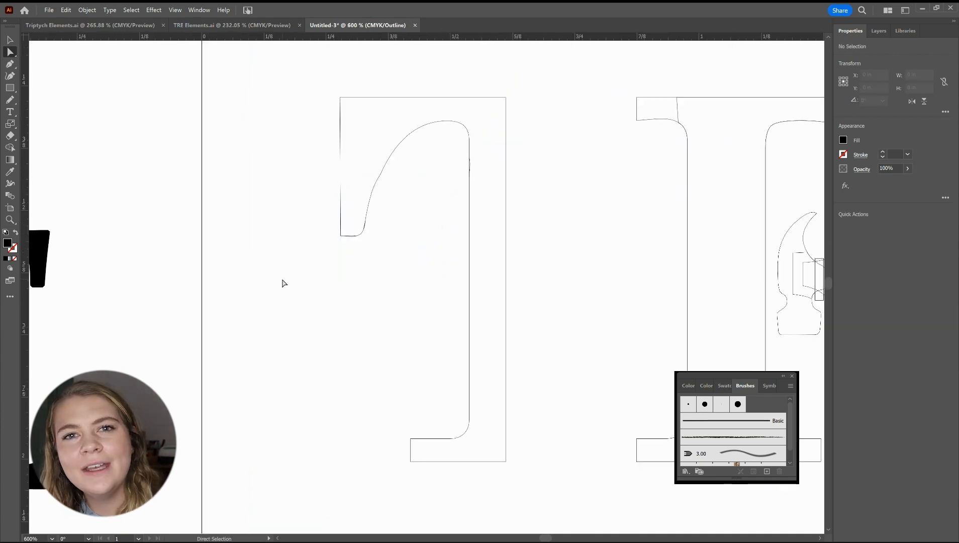
Nudge the anchor point at the kink in the half T's inner curve to refine the arm
key(ctrl+y)
drag(372, 188, 370, 186)
click(370, 343)
Reflect a copy of the half T across its vertical centre line to rebuild a symmetrical T
key(ctrl+minus)
key(ctrl+minus)
key(ctrl+minus)
key(ctrl+minus)
key(v)
click(439, 289)
key(ctrl+equal)
key(ctrl+equal)
key(o)
drag(448, 299, 469, 299)
key(v)
Move the rebuilt T and the other lower letters back together so the R's offset outline overlaps its neighbours
click(406, 300)
drag(406, 299, 477, 404)
drag(563, 404, 753, 284)
drag(763, 284, 505, 287)
double_click(320, 281)
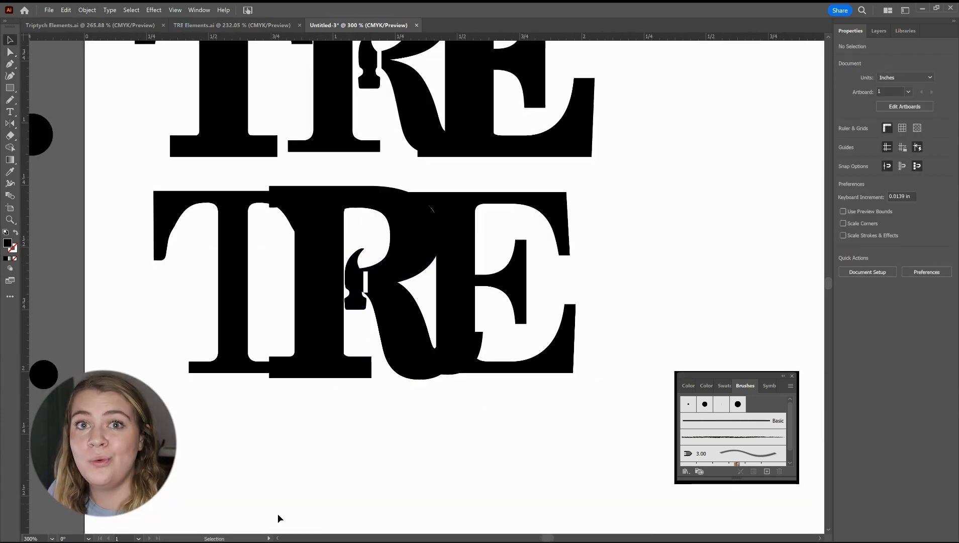
Remove the R's offset strips over the rebuilt T with the Shape Builder tool to leave a separating gap
drag(278, 518, 216, 231)
key(shift+m)
alt+click(272, 205)
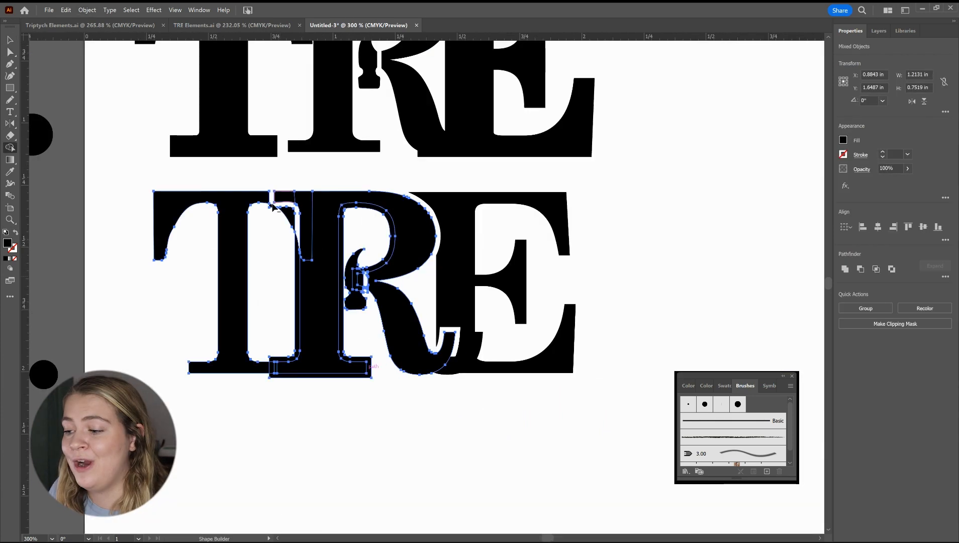
click(469, 505)
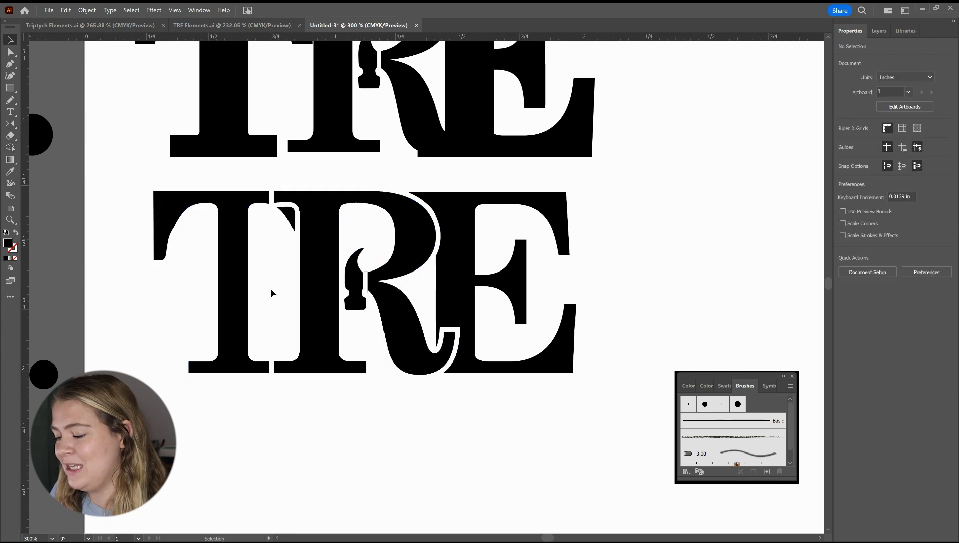
Move the dotted T.R.E. lettering from the pasteboard onto the artboard below the interlocking version
key(ctrl+minus)
key(ctrl+minus)
key(ctrl+minus)
click(249, 322)
drag(249, 322, 443, 384)
Place a copy of the hammer head at the waist of the R in the dotted lettering
key(ctrl+plus)
key(ctrl+plus)
key(ctrl+plus)
drag(395, 81, 399, 287)
drag(399, 286, 424, 289)
key(ctrl+plus)
key(ctrl+plus)
key(ctrl+plus)
key(ctrl+plus)
key(ctrl+plus)
key(ctrl+plus)
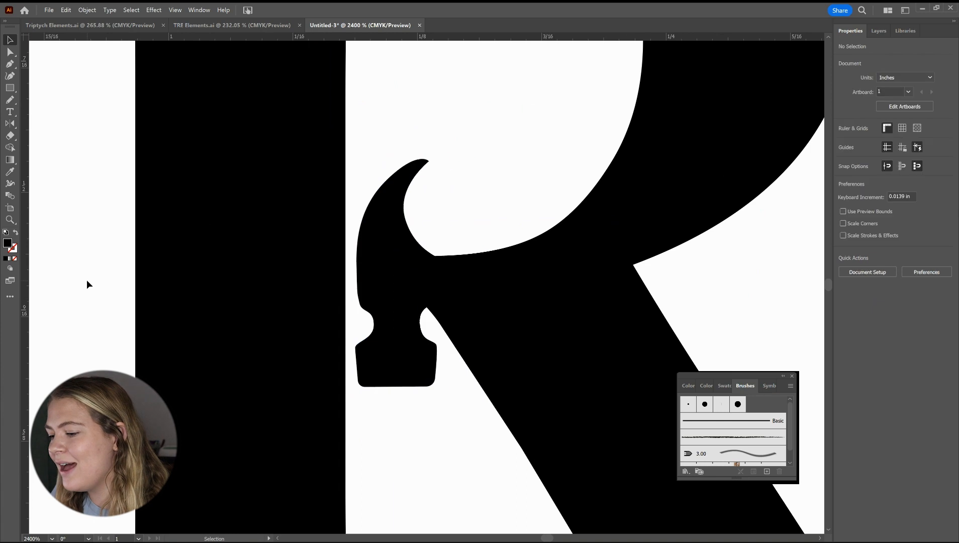
Draw a four-sided cutout shape over the R's waist beside the hammer head and sample white as its fill
key(ctrl+minus)
key(ctrl+minus)
click(397, 269)
key(ctrl+plus)
key(ctrl+plus)
key(ctrl+plus)
key(p)
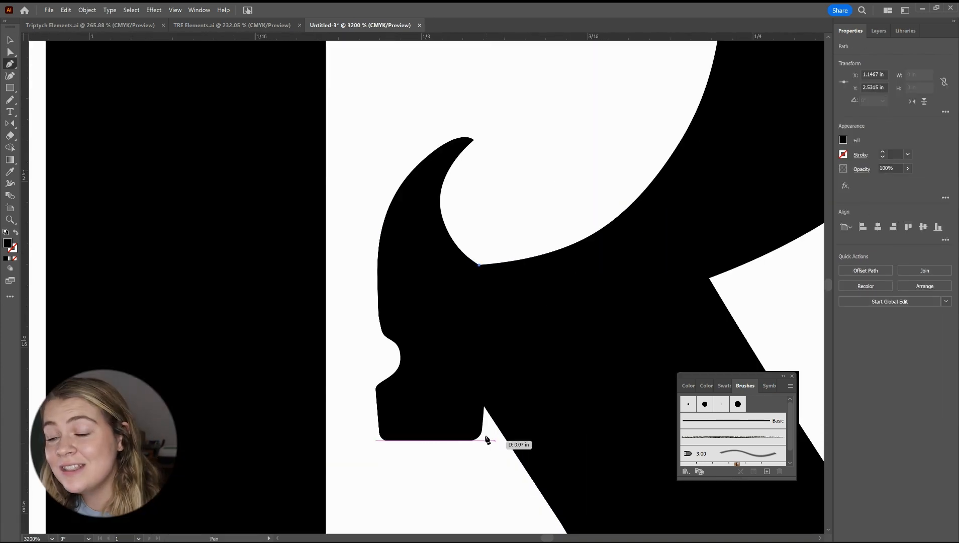
click(480, 440)
click(569, 440)
click(569, 218)
click(480, 264)
key(i)
click(483, 254)
Bring the hammer head to the front and reposition it beside the white cutout
key(v)
key(ctrl+shift+])
drag(380, 254, 419, 254)
click(593, 164)
Extend the lower corner of the white cutout and move the hammer head 0.01 in toward the R's stem
key(ctrl+minus)
key(ctrl+minus)
key(ctrl+minus)
key(a)
drag(477, 342, 478, 409)
click(471, 299)
click(498, 301)
click(452, 301)
drag(464, 342, 479, 382)
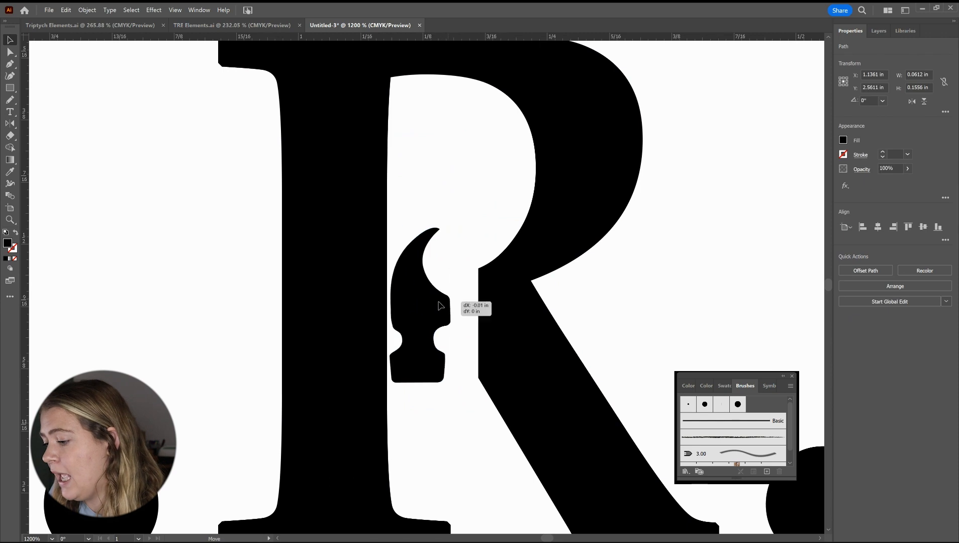
drag(449, 305, 437, 305)
click(603, 310)
Move the row of dots below the lettering and bring the T, R and E closer together
key(ctrl+minus)
key(ctrl+minus)
key(ctrl+minus)
key(ctrl+minus)
key(ctrl+minus)
key(ctrl+minus)
key(ctrl+plus)
drag(595, 316, 595, 409)
drag(588, 226, 412, 341)
click(581, 322)
drag(563, 316, 500, 317)
click(626, 307)
click(502, 316)
Duplicate the T R E lettering beside the original and stagger the T up and the E down so both overlap the R
drag(556, 304, 301, 271)
alt+shift+drag(463, 302, 748, 302)
key(ctrl+plus)
key(ctrl+plus)
click(673, 282)
drag(577, 273, 488, 299)
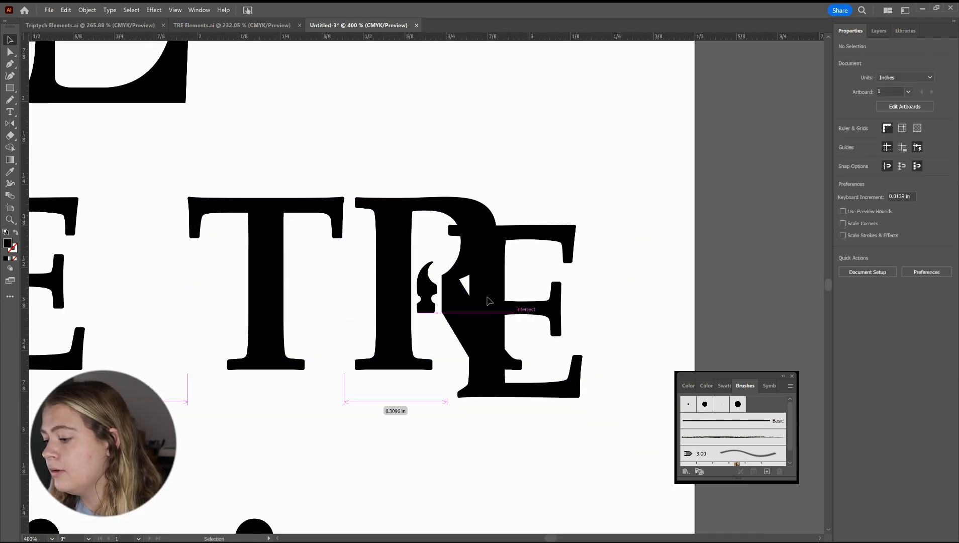
drag(282, 295, 369, 258)
Select the staggered letters with their offset outlines and cut a separating gap between the T and R using Shape Builder
drag(639, 166, 301, 351)
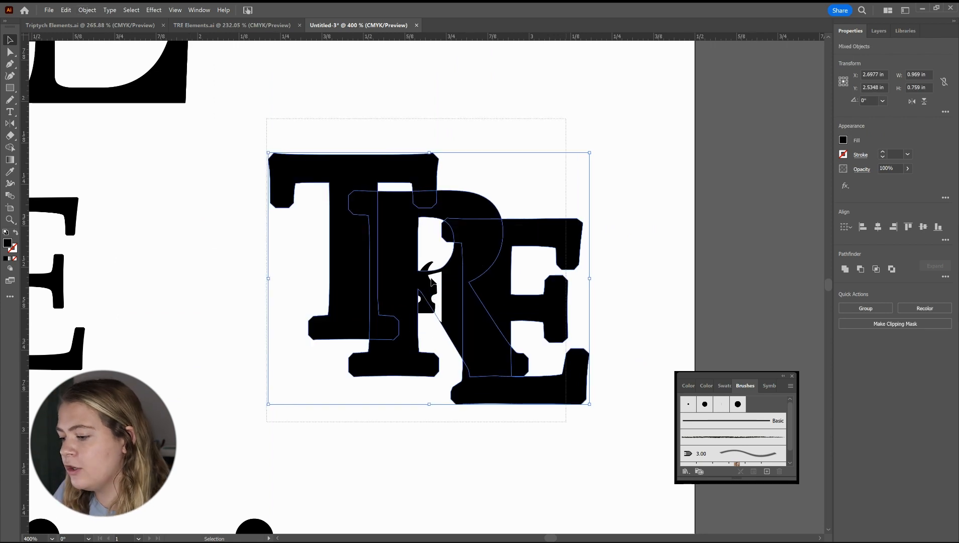
key(shift+m)
alt+click(426, 157)
alt+click(394, 185)
alt+click(373, 248)
key(v)
click(440, 443)
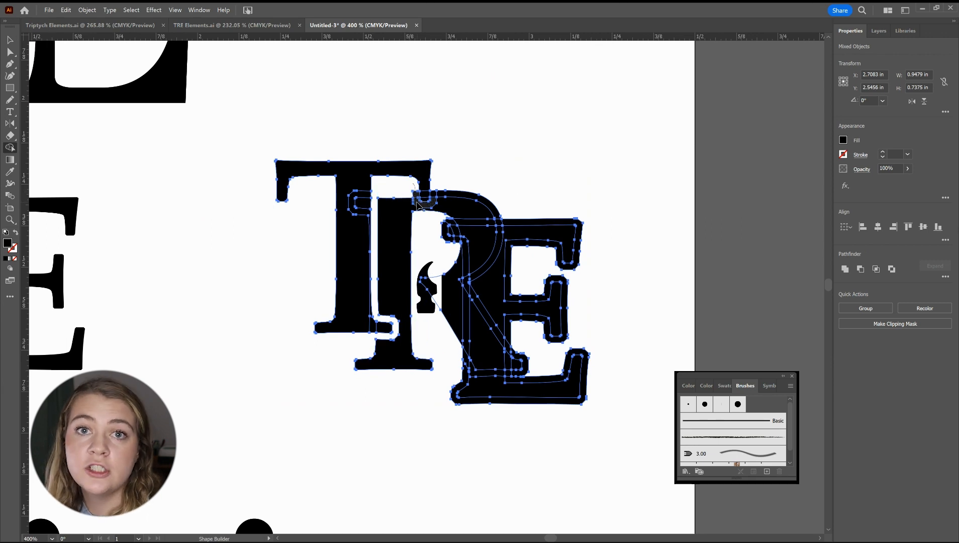
Cut a separating gap between the R and E of the staggered lettering by removing overlapping pieces with Shape Builder
alt+click(527, 369)
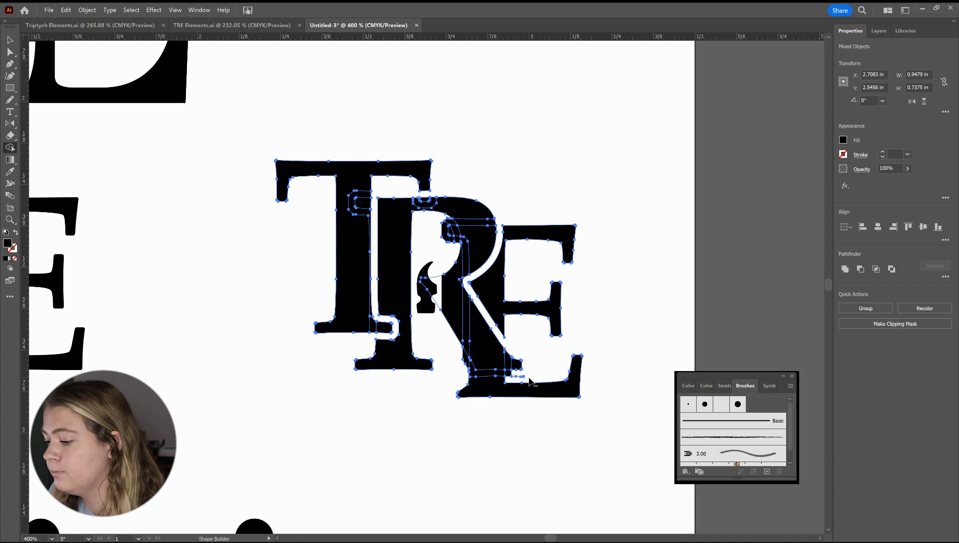
alt+click(486, 373)
key(v)
click(550, 451)
alt+click(454, 229)
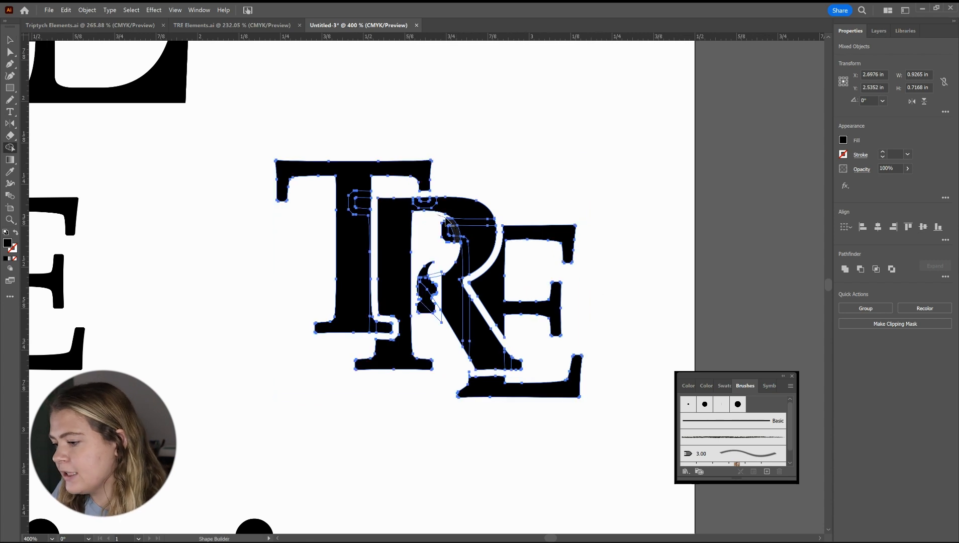
key(v)
click(642, 156)
key(a)
click(469, 375)
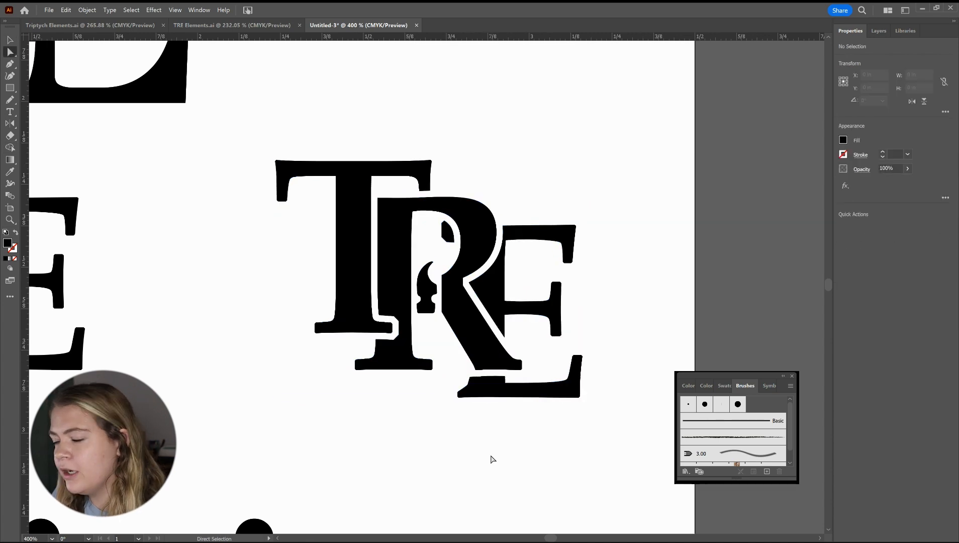
Place a copy of the evenly spaced T R E lettering above the staggered version on the artboard
key(ctrl+minus)
key(ctrl+minus)
key(ctrl+minus)
key(v)
drag(332, 366, 132, 254)
drag(151, 256, 373, 145)
key(ctrl+plus)
key(ctrl+plus)
key(ctrl+plus)
drag(189, 197, 303, 239)
key(ctrl+plus)
drag(393, 206, 331, 135)
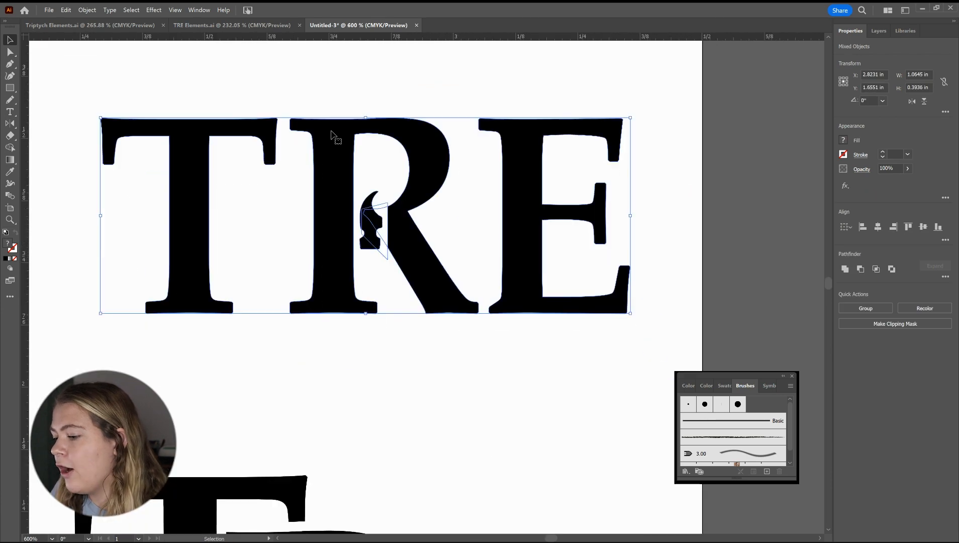
click(462, 425)
Paste the three dots onto the new T R E lettering and scale them down
key(ctrl+minus)
key(ctrl+v)
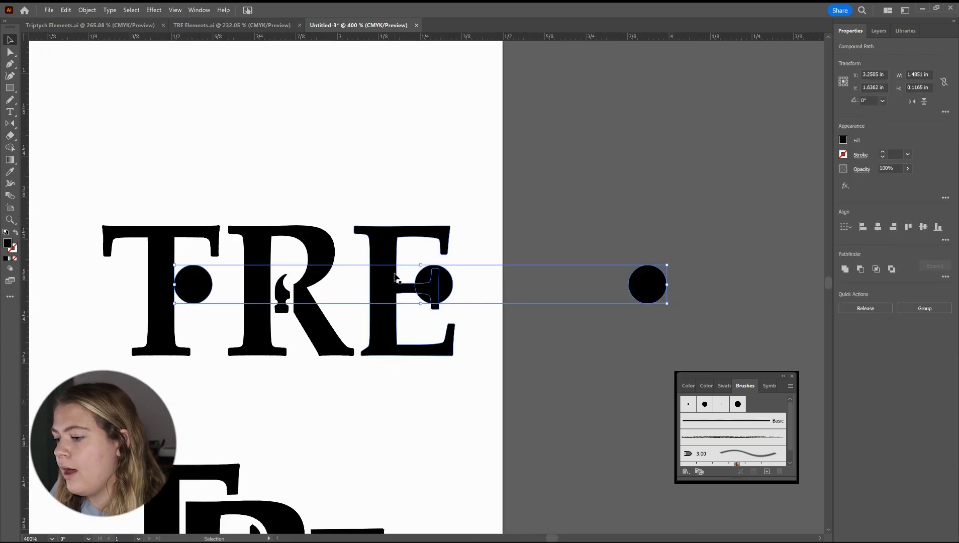
drag(666, 304, 572, 280)
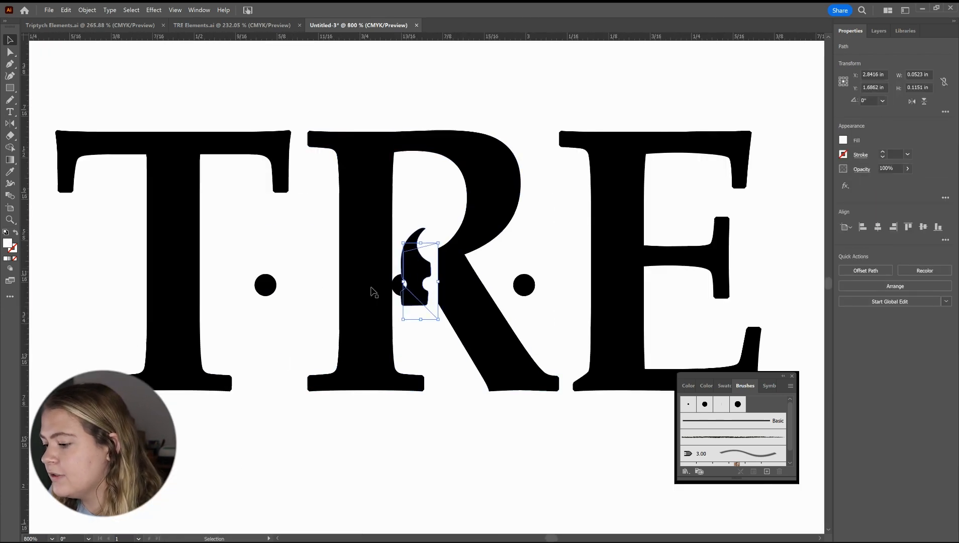
drag(375, 289, 760, 286)
click(507, 511)
key(ctrl+minus)
Position the dots individually at the baseline, one just after each of the letters T, R and E
click(300, 293)
shift+click(513, 289)
drag(686, 289, 689, 345)
drag(305, 344, 272, 344)
click(602, 413)
shift+click(514, 344)
mouse_move(684, 344)
mouse_down()
mouse_move(650, 344)
mouse_move(675, 343)
mouse_up()
click(347, 442)
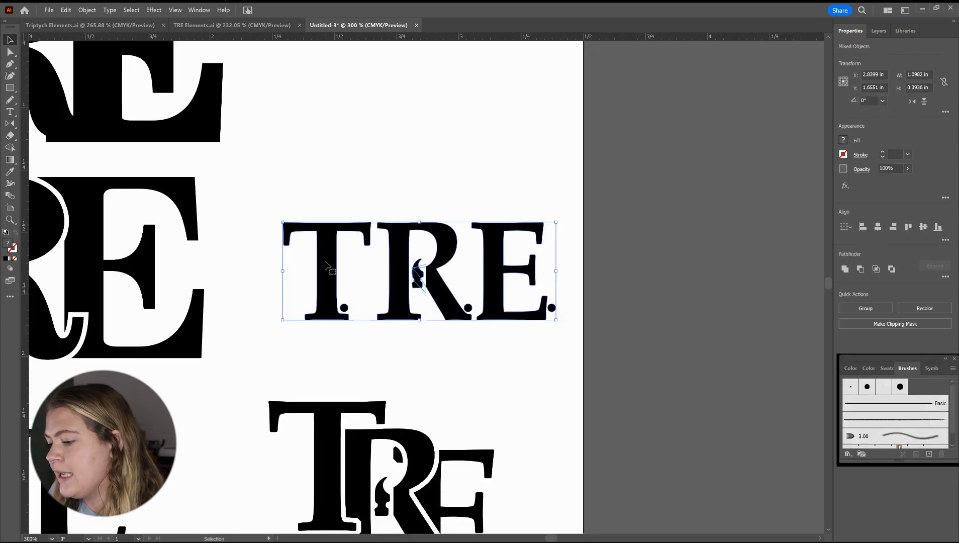
Duplicate the lettering with baseline dots upward and raise the copy's dots to mid-height after each letter
drag(326, 264, 326, 143)
key(ctrl+plus)
key(ctrl+plus)
click(277, 344)
shift+click(526, 345)
drag(696, 346, 696, 293)
drag(277, 290, 319, 290)
drag(526, 290, 519, 290)
drag(699, 293, 703, 292)
click(740, 331)
Duplicate the version with mid-height dots above itself and move its R and E left until the letters overlap
key(ctrl+minus)
key(ctrl+minus)
key(ctrl+minus)
drag(523, 253, 340, 312)
drag(393, 275, 393, 204)
key(ctrl+plus)
key(ctrl+plus)
key(ctrl+plus)
drag(327, 171, 701, 312)
drag(613, 280, 578, 280)
click(689, 274)
drag(529, 240, 488, 239)
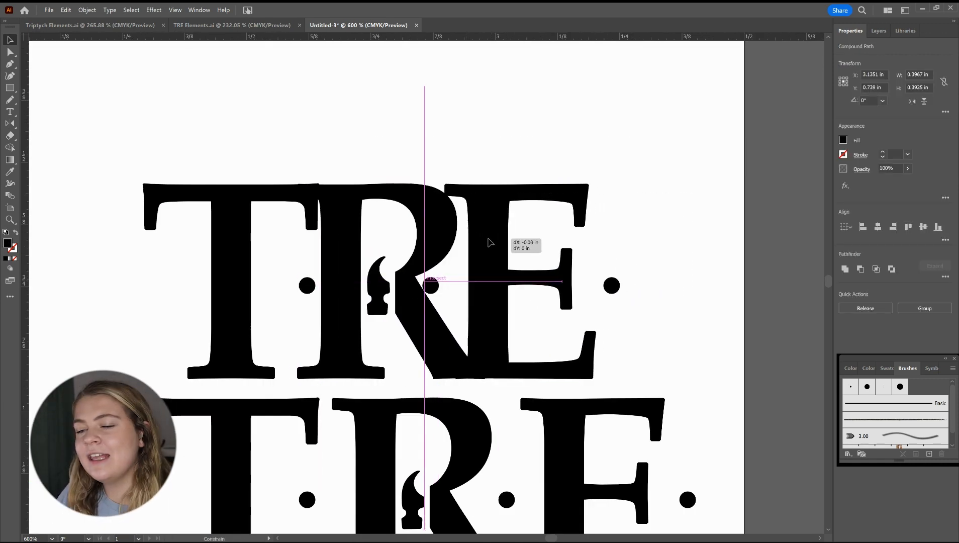
Shift the three mid-height dots of the tightened copy to fit the gaps after each letter
drag(430, 286, 450, 286)
drag(307, 286, 286, 286)
drag(612, 286, 597, 286)
Duplicate the tightened dotted lettering into the space near the artboard's upper edge
drag(623, 165, 216, 322)
drag(215, 244, 302, 179)
key(ctrl+plus)
Apply Offset Path to the letters of the uppermost copy with an offset of 0.01 in
click(358, 65)
click(322, 166)
click(86, 9)
click(257, 290)
drag(418, 221, 414, 222)
text(1)
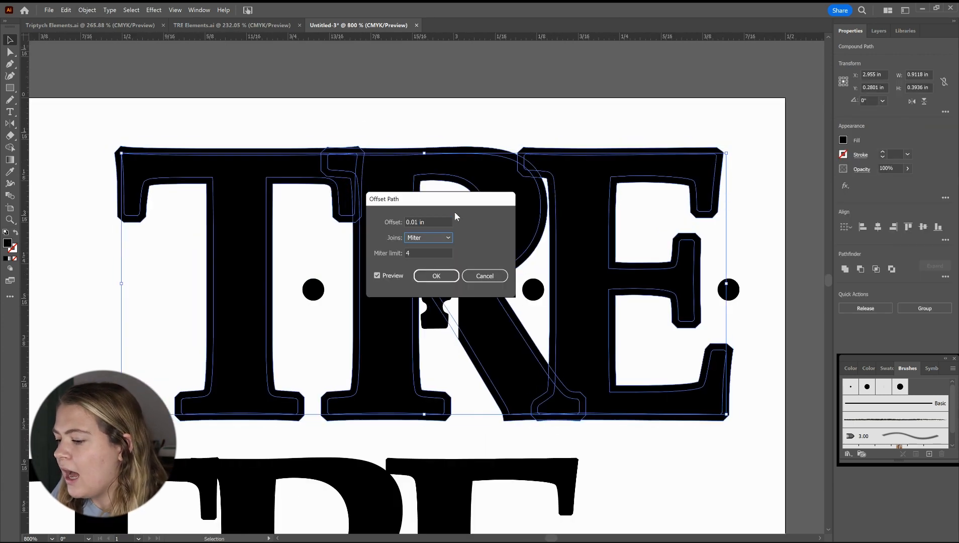
key(Return)
click(467, 86)
Move the E with its offset outline and the neighbouring dots slightly closer to the R
drag(435, 139, 736, 321)
drag(512, 240, 475, 226)
click(501, 111)
key(ctrl+z)
drag(512, 153, 493, 152)
click(513, 91)
Bring the shape where the R meets the E to the front and send it back one level
drag(528, 114, 652, 296)
click(652, 298)
click(517, 184)
click(533, 188)
key(ctrl+shift+])
key(ctrl+[)
Select the uppermost lettering and cut a gap between the T and R by removing overlapping pieces with Shape Builder
click(209, 124)
drag(210, 124, 722, 352)
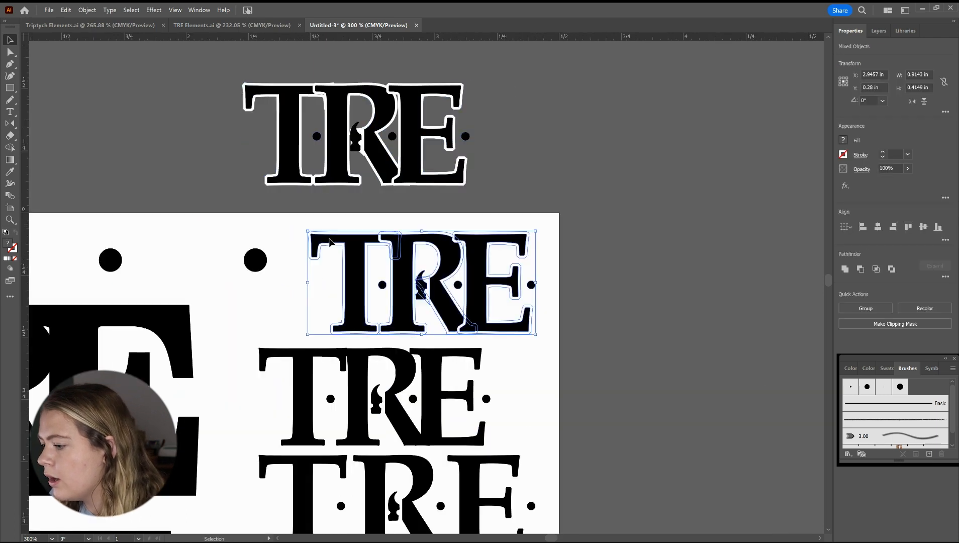
key(m)
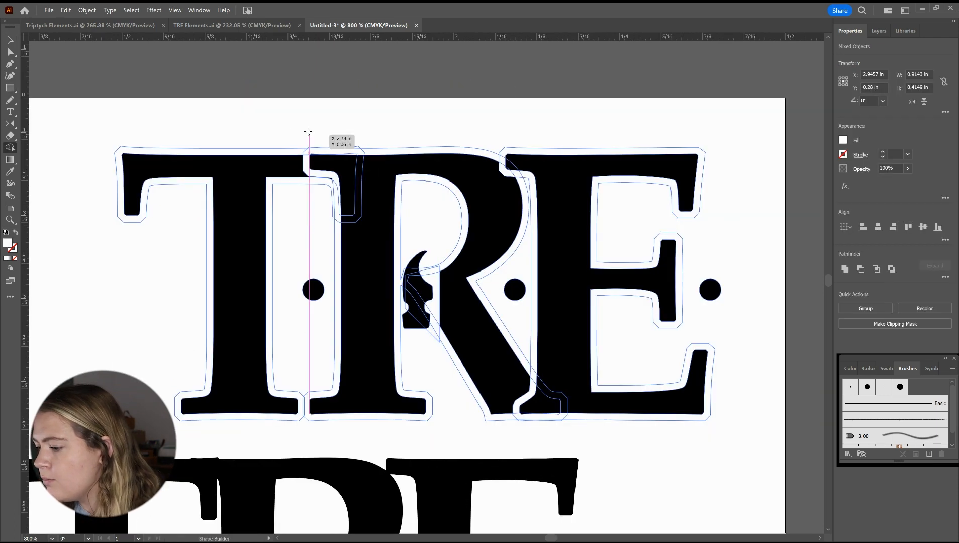
mouse_move(333, 187)
mouse_down()
mouse_move(313, 189)
mouse_move(317, 197)
mouse_up()
alt+click(338, 231)
Cut a gap between the R and E of the uppermost lettering, removing the surplus outline pieces with Shape Builder
alt+click(482, 402)
alt+click(521, 184)
alt+click(595, 416)
click(496, 168)
key(v)
key(ctrl+shift+a)
click(497, 168)
key(ctrl+z)
click(390, 108)
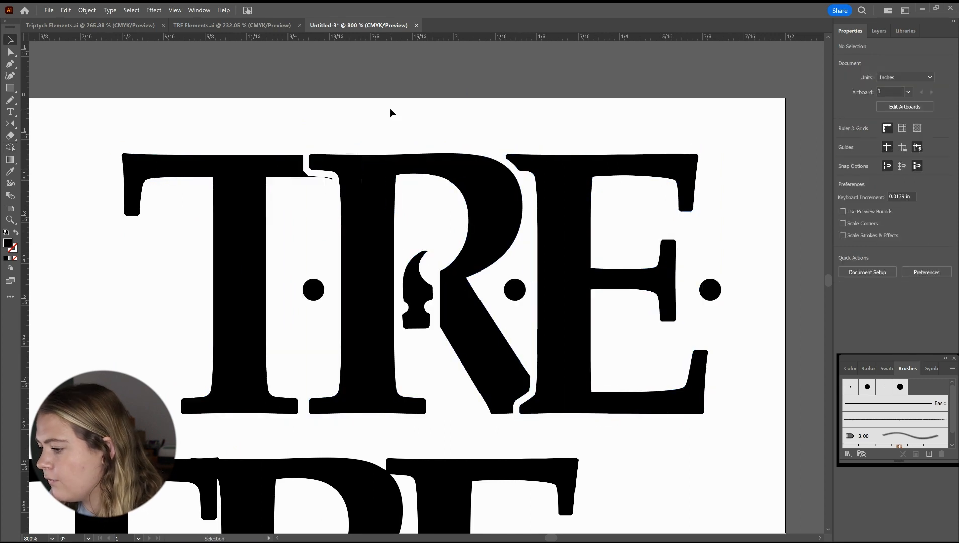
Delete the stray sliver left beside the gap between the T and R of the uppermost lettering
click(327, 177)
key(ctrl+equal)
key(ctrl+equal)
key(a)
click(598, 68)
key(ctrl+equal)
key(ctrl+equal)
key(ctrl+equal)
key(ctrl+equal)
drag(411, 268, 424, 279)
key(ctrl+minus)
key(ctrl+minus)
key(ctrl+minus)
key(ctrl+minus)
key(ctrl+minus)
key(ctrl+minus)
key(ctrl+minus)
key(v)
key(z)
mouse_move(396, 311)
mouse_down()
mouse_move(433, 266)
mouse_move(400, 267)
mouse_up()
key(a)
key(Delete)
key(ctrl+minus)
key(ctrl+minus)
key(ctrl+minus)
key(ctrl+minus)
key(ctrl+minus)
key(ctrl+minus)
key(ctrl+minus)
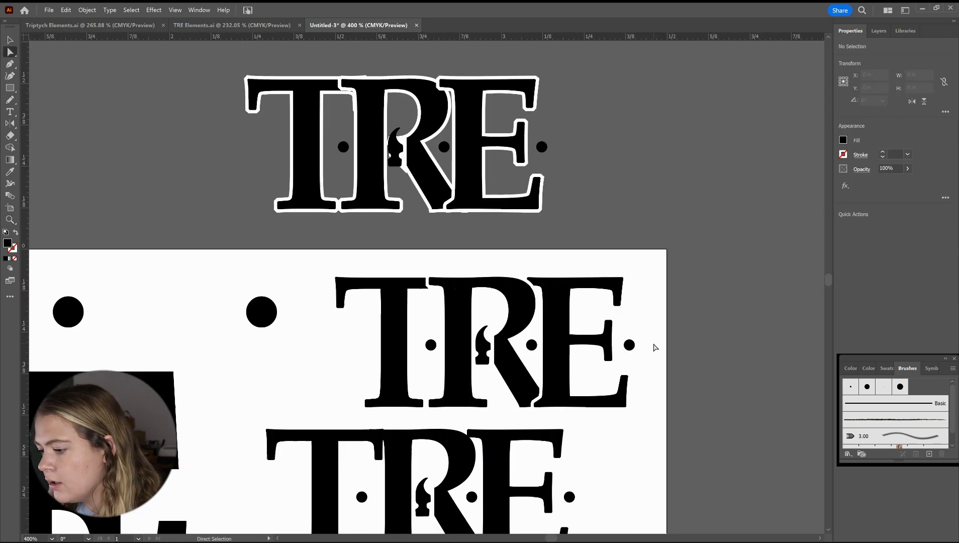
key(v)
click(654, 347)
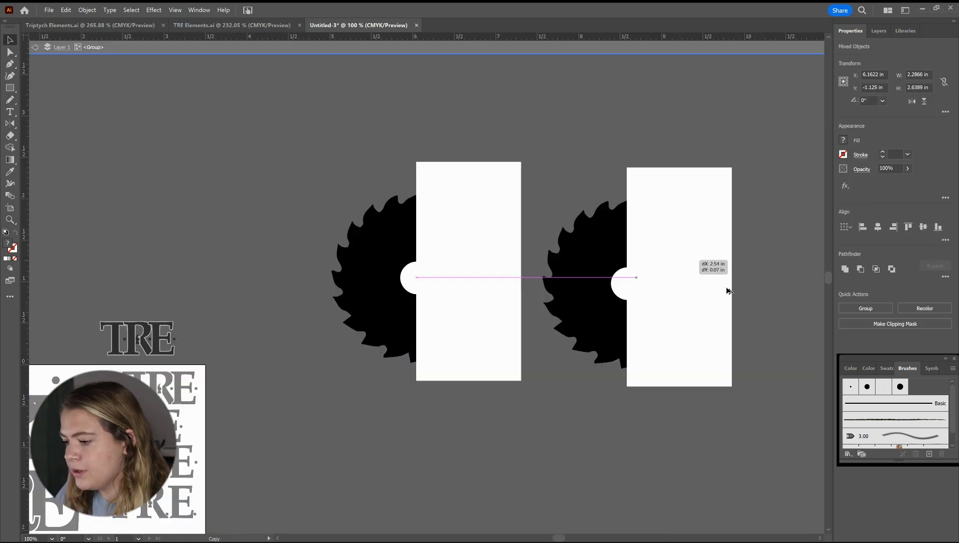
Duplicate the saw blade group beside the original and copy the white half-blade shape inside the duplicate
drag(685, 257, 661, 225)
double_click(670, 206)
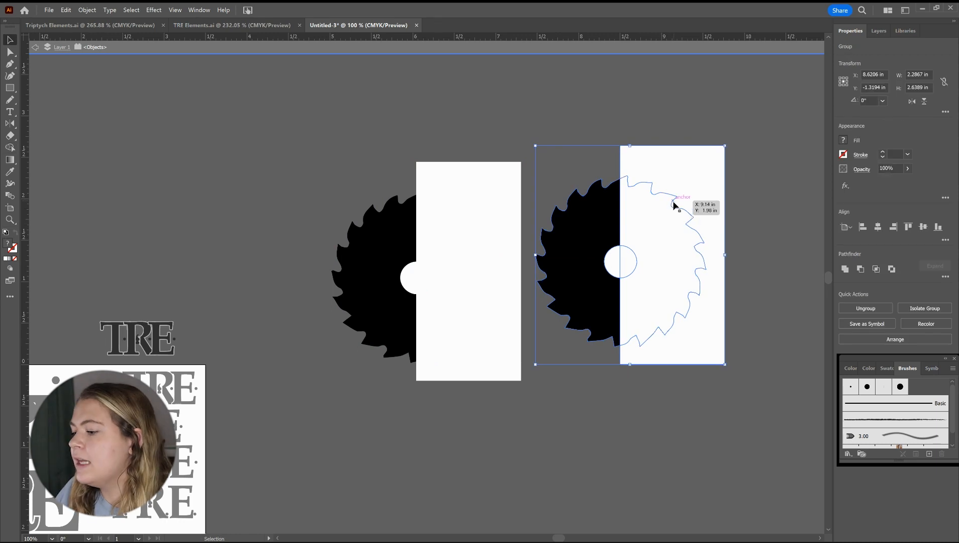
double_click(698, 428)
click(654, 218)
double_click(655, 218)
double_click(618, 411)
key(ctrl+minus)
key(ctrl+minus)
click(294, 332)
key(a)
scroll(294, 334, up, 8)
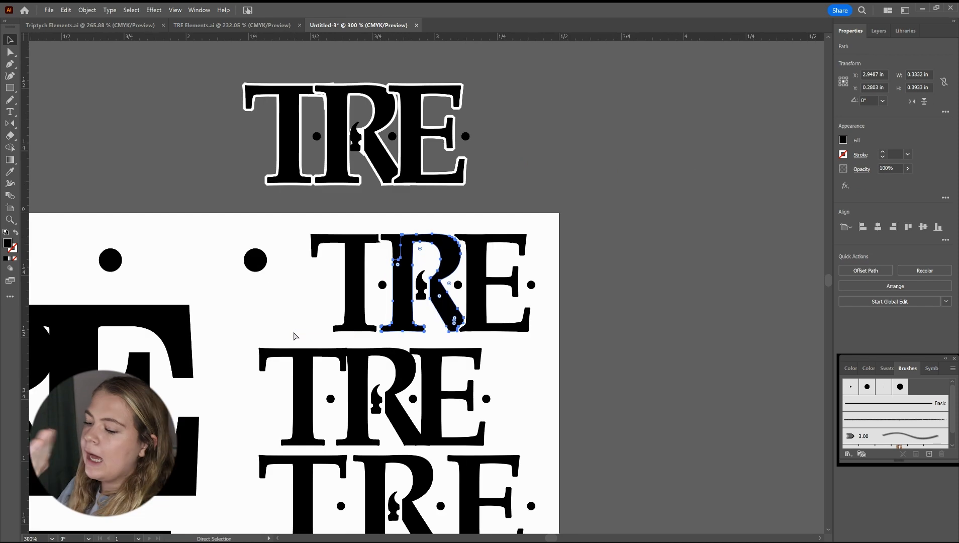
Paste the white half saw blade and place it over the R of the uppermost lettering
key(ctrl+v)
key(ctrl+minus)
key(ctrl+minus)
key(ctrl+minus)
drag(507, 454, 445, 315)
key(ctrl+plus)
key(ctrl+plus)
key(ctrl+plus)
key(ctrl+plus)
key(ctrl+plus)
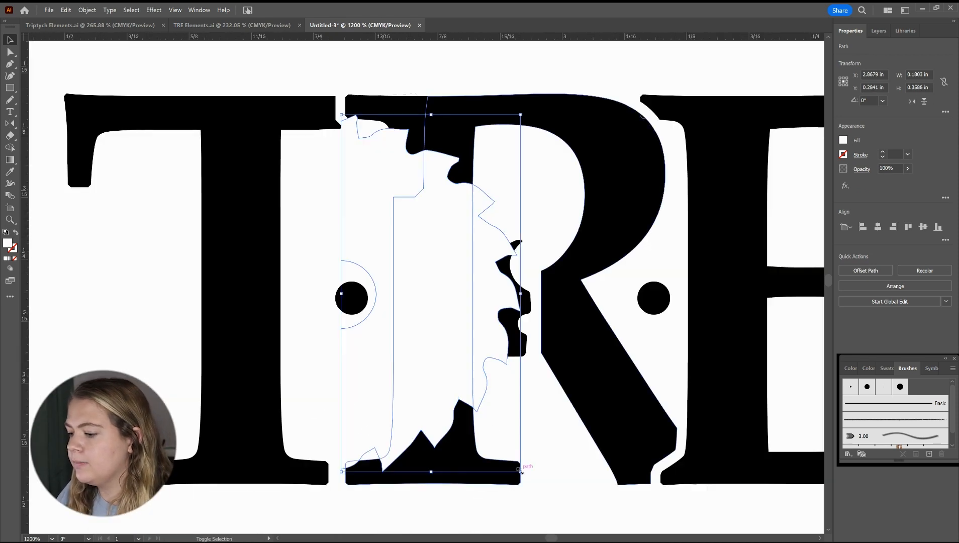
Scale down the white half blade, position it so its teeth cut into the R's stem, and bring the first dot to the front
drag(520, 473, 493, 417)
drag(440, 301, 402, 304)
click(354, 294)
key(ctrl+shift+bracketright)
click(156, 325)
drag(422, 341, 423, 355)
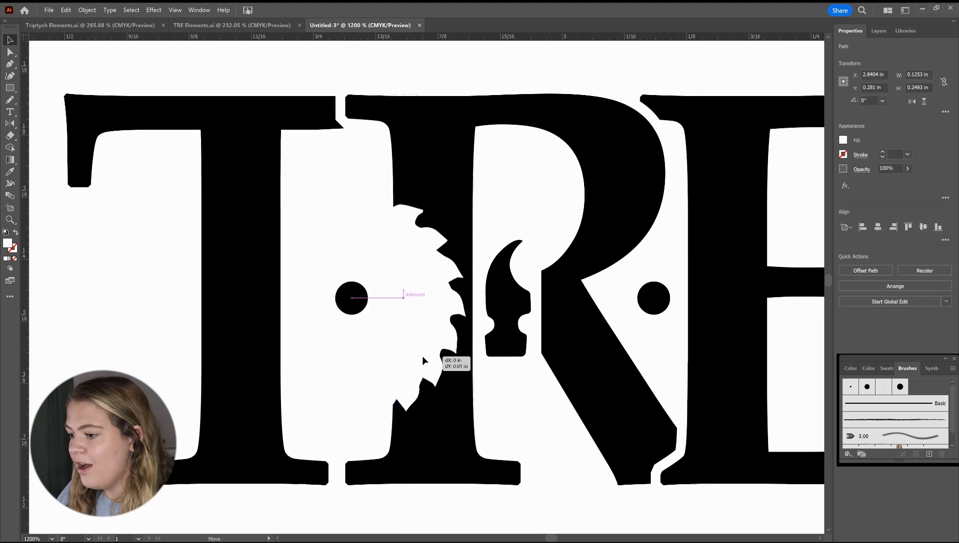
Shift the half blade slightly toward the T and align its vertical centre with the dot between T and R
shift+click(350, 303)
click(350, 303)
click(922, 227)
click(134, 336)
mouse_move(426, 305)
mouse_down()
mouse_move(422, 315)
mouse_move(412, 307)
mouse_up()
shift+click(352, 298)
click(349, 301)
click(922, 227)
click(87, 276)
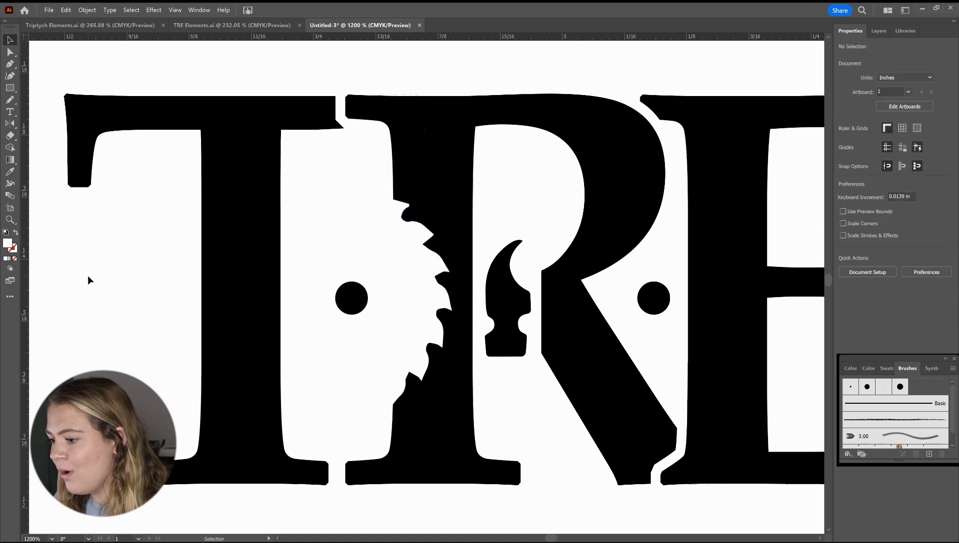
Examine the saw-toothed lettering at reduced size alongside the other logo variations
key(ctrl+minus)
key(ctrl+minus)
key(ctrl+minus)
key(ctrl+minus)
key(ctrl+minus)
key(ctrl+minus)
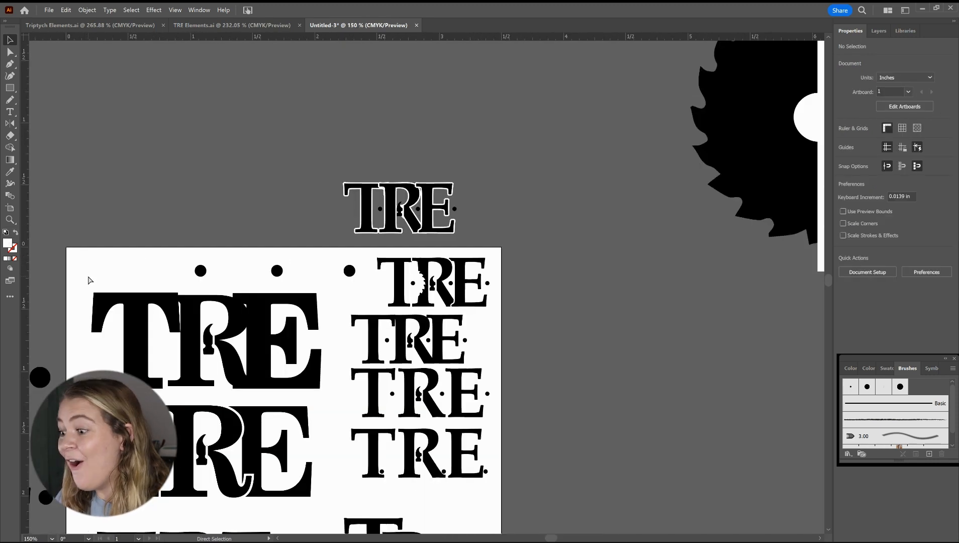
key(ctrl+minus)
key(ctrl+minus)
key(ctrl+plus)
key(ctrl+plus)
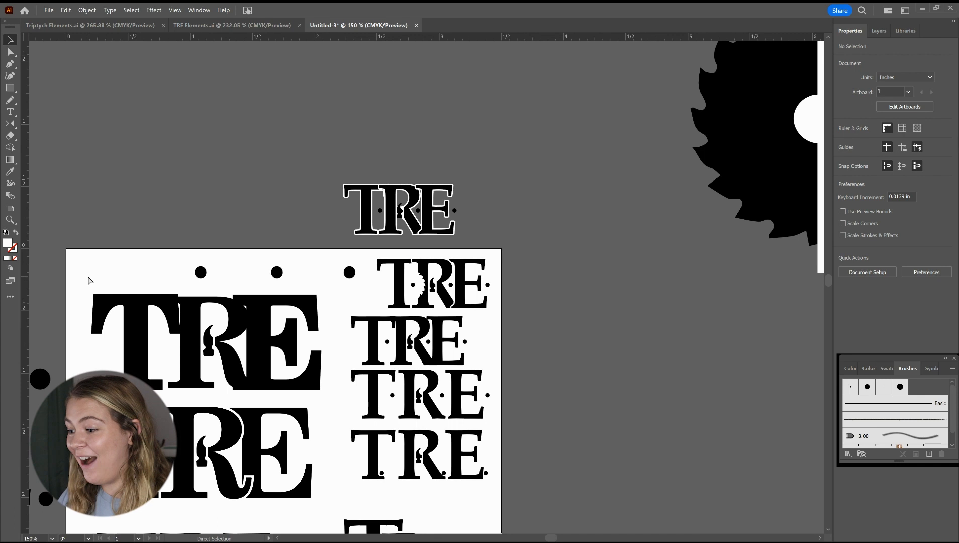
Duplicate the artboard with its logo variations to the right of the original
key(ctrl+minus)
key(ctrl+minus)
drag(476, 100, 476, 100)
drag(779, 246, 666, 166)
key(shift+o)
drag(317, 300, 526, 300)
Delete the surplus logo variations from the new artboard, keeping the saw-toothed and staggered versions
key(v)
drag(596, 457, 596, 457)
key(Delete)
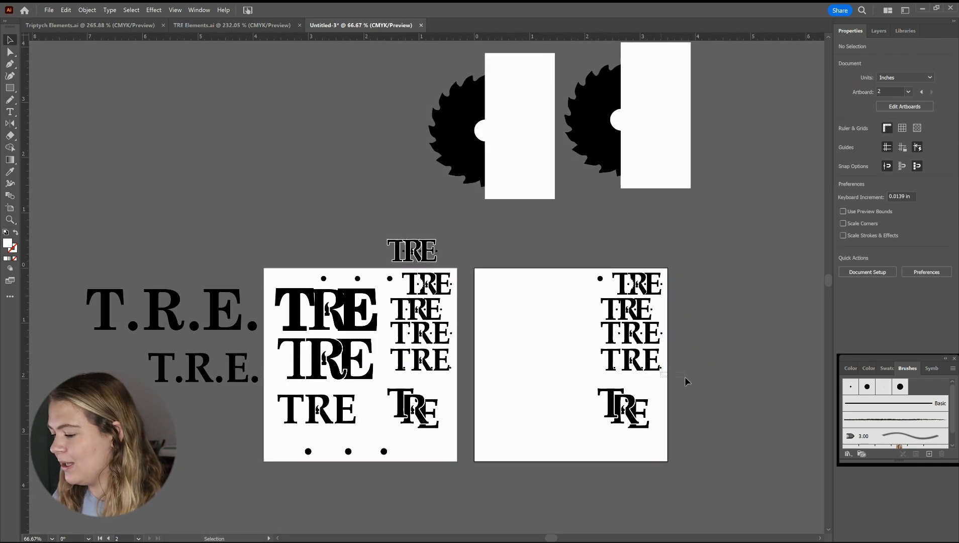
key(Delete)
click(598, 307)
key(Delete)
Copy the outlined TRE lettering onto the second artboard and move the leftover dot off the artboard
drag(398, 240, 608, 308)
click(704, 347)
drag(599, 278, 583, 253)
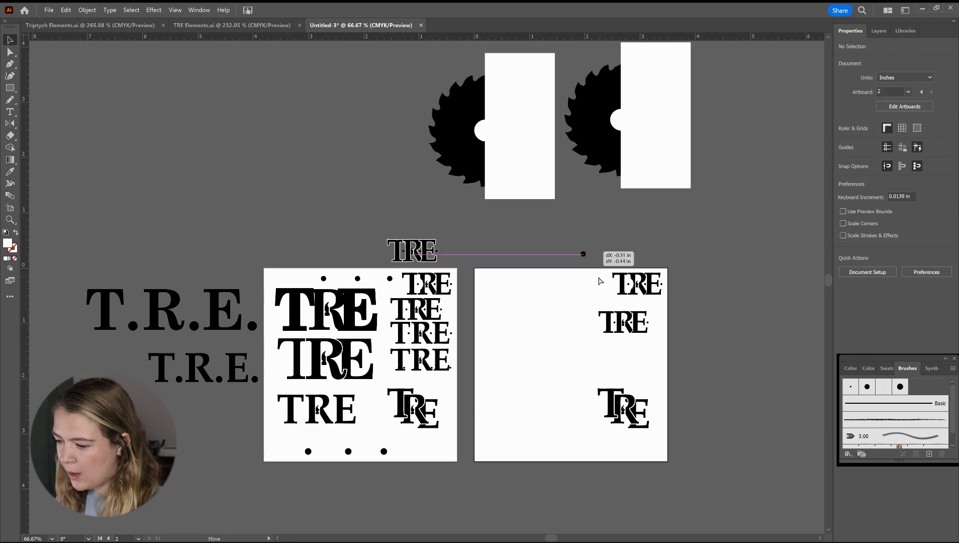
Stack the saw-toothed, plain and staggered logos in a column along the left side of the second artboard
drag(637, 290, 509, 293)
drag(614, 318, 499, 347)
drag(652, 435, 577, 376)
drag(644, 415, 536, 418)
click(632, 378)
key(ctrl+plus)
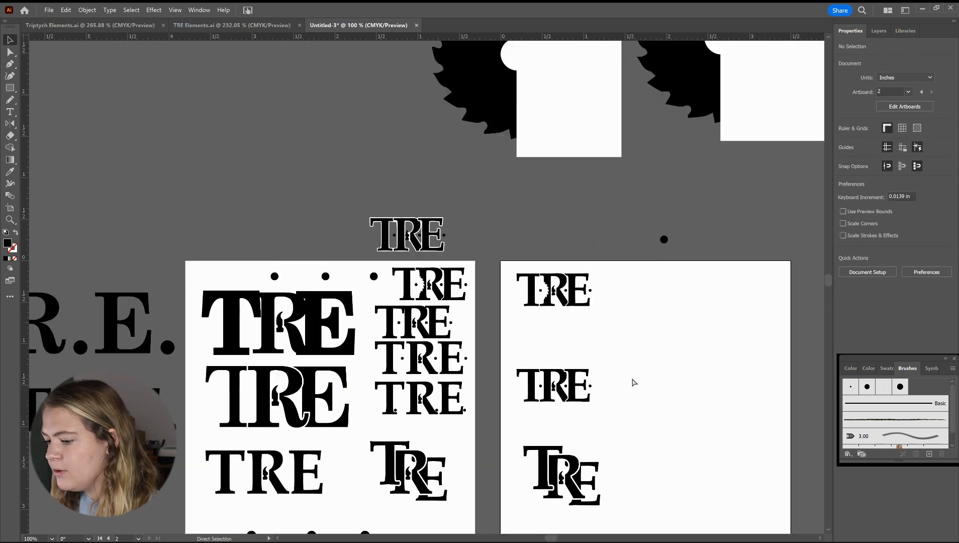
Copy the live T.R.E. text onto the second artboard between the first two logos
key(ctrl+0)
key(ctrl+minus)
key(ctrl+minus)
key(ctrl+minus)
key(ctrl+minus)
drag(159, 288, 414, 256)
key(ctrl+plus)
key(ctrl+plus)
key(ctrl+plus)
key(ctrl+plus)
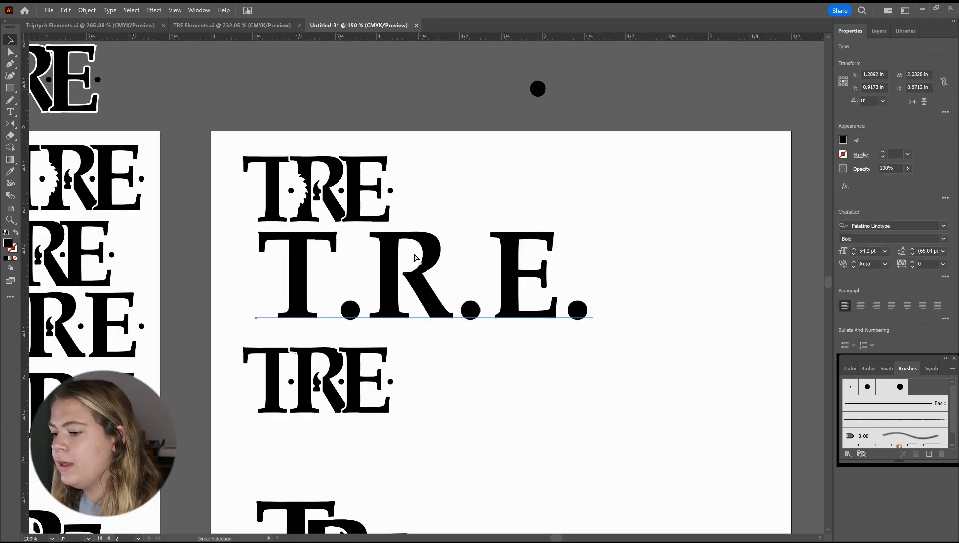
Scale the copied T.R.E. text down to 17.56 pt and replace its wording with "woodworking"
drag(593, 354, 446, 260)
drag(297, 225, 297, 241)
triple_click(297, 241)
text(woodworki)
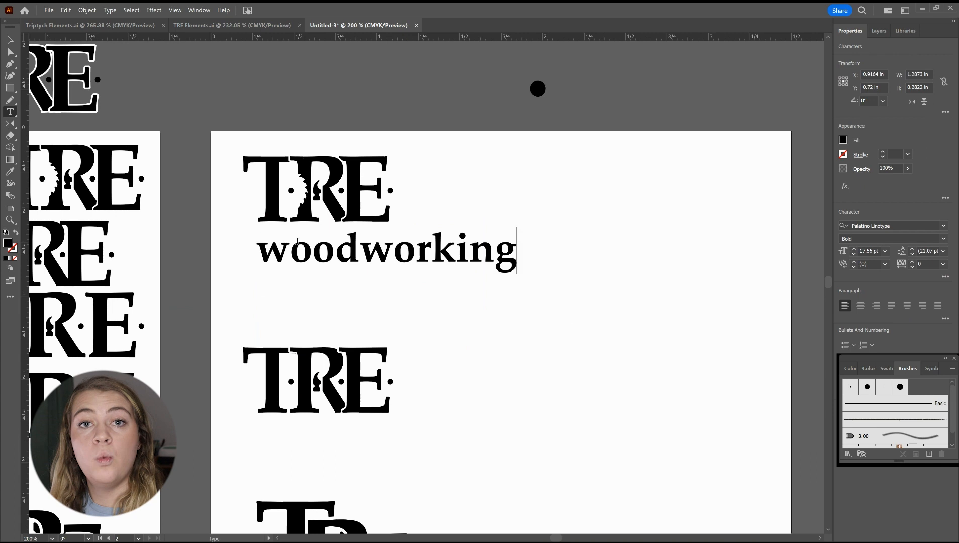
text(ng)
click(10, 39)
Scale the woodworking text down to 11.51 pt and centre it beneath the saw-toothed logo
drag(518, 273, 475, 259)
drag(406, 247, 281, 191)
click(863, 227)
click(656, 268)
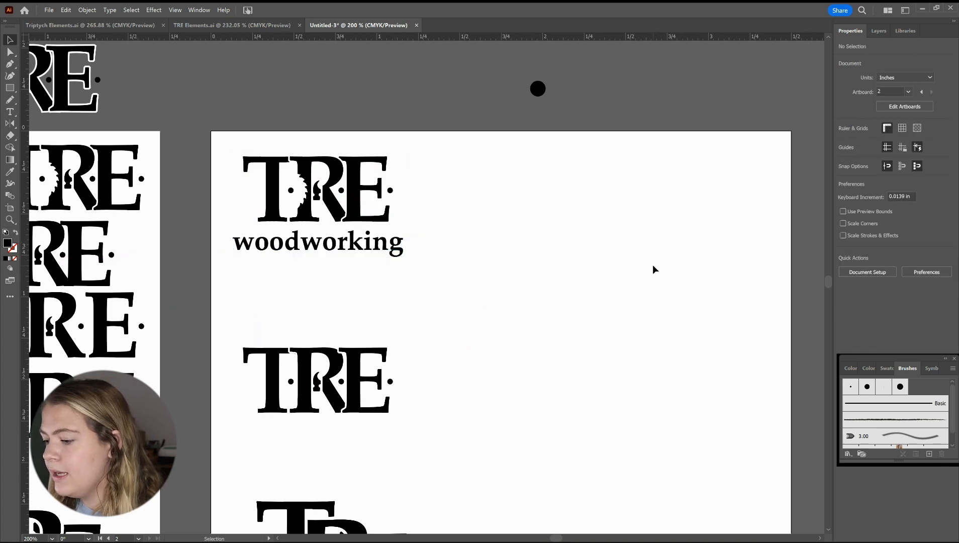
Copy the woodworking text beneath the middle logo and beneath the staggered logo
drag(333, 251, 349, 435)
key(ctrl+minus)
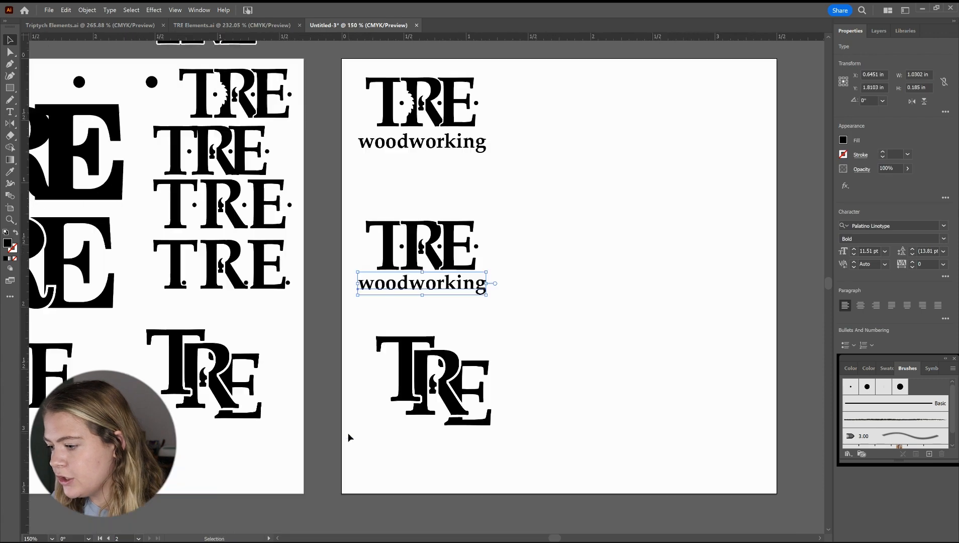
drag(453, 288, 471, 443)
Align the staggered logo and the middle logo horizontally centred with their woodworking text
shift+click(451, 391)
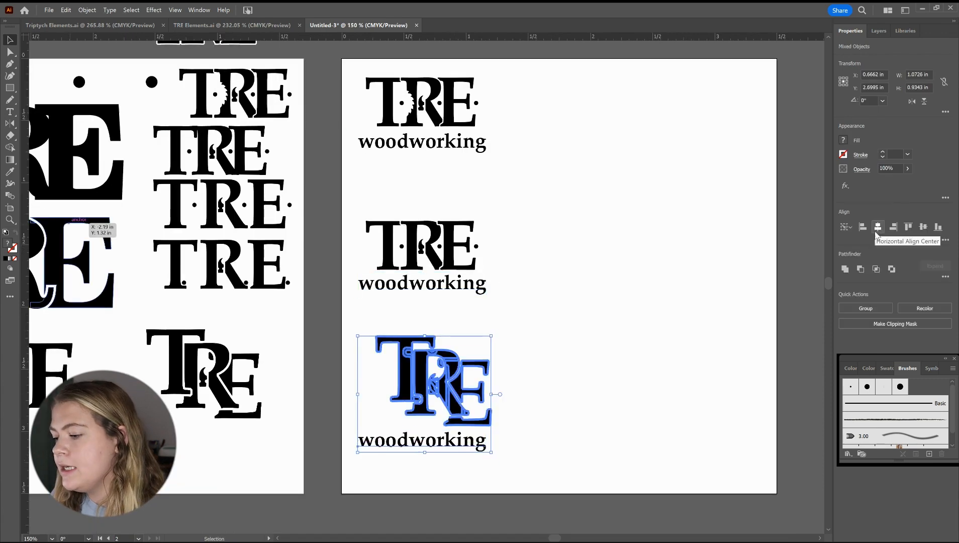
click(875, 227)
click(668, 335)
drag(556, 311, 343, 217)
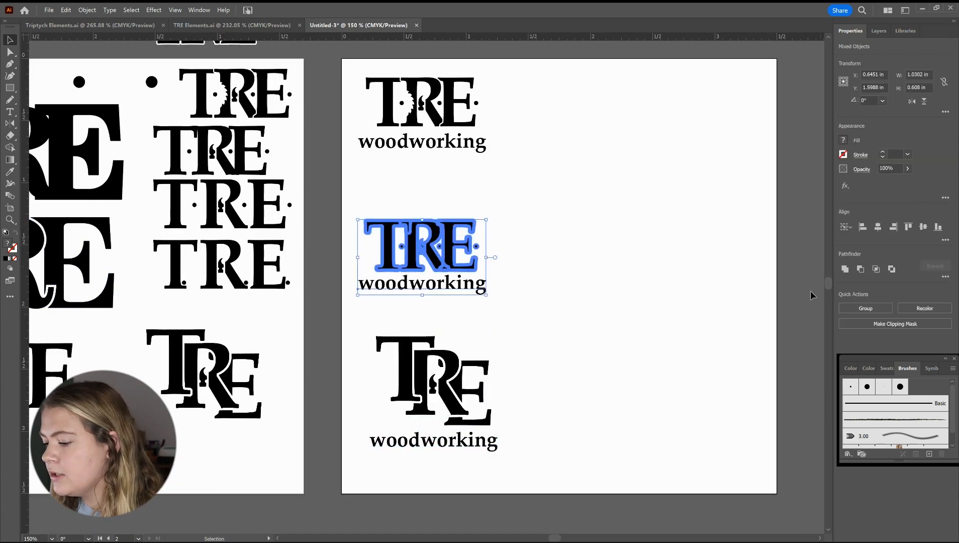
click(875, 226)
click(687, 260)
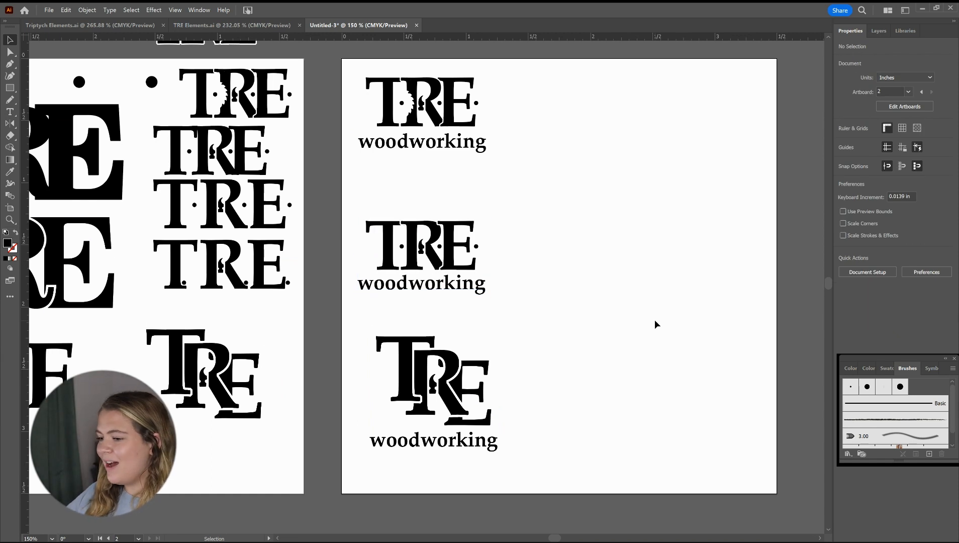
drag(579, 505, 399, 224)
key(ctrl+minus)
key(ctrl+minus)
click(519, 253)
key(ctrl+o)
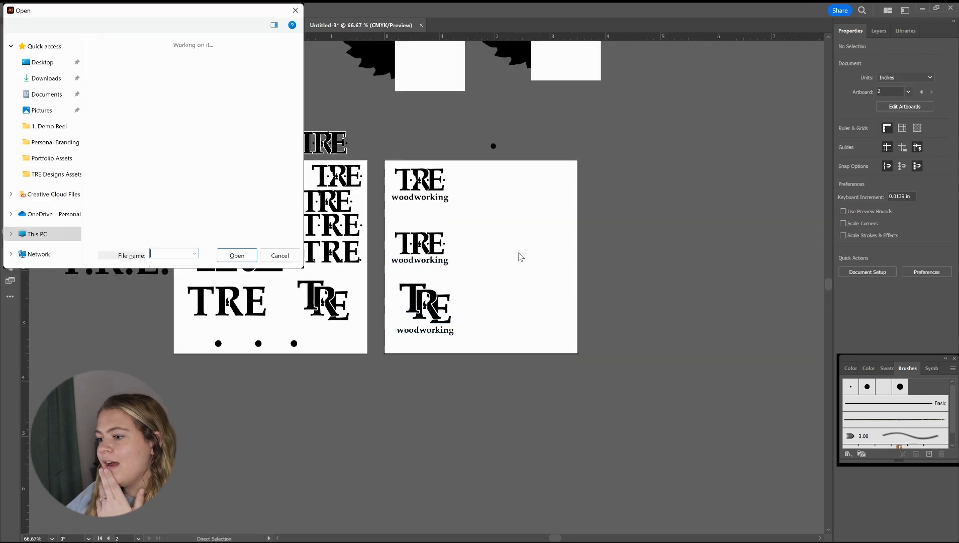
key(Escape)
Move the large logo copy above the fourth artboard and draw a 1.75 in square in that artboard's upper-left corner
key(shift+o)
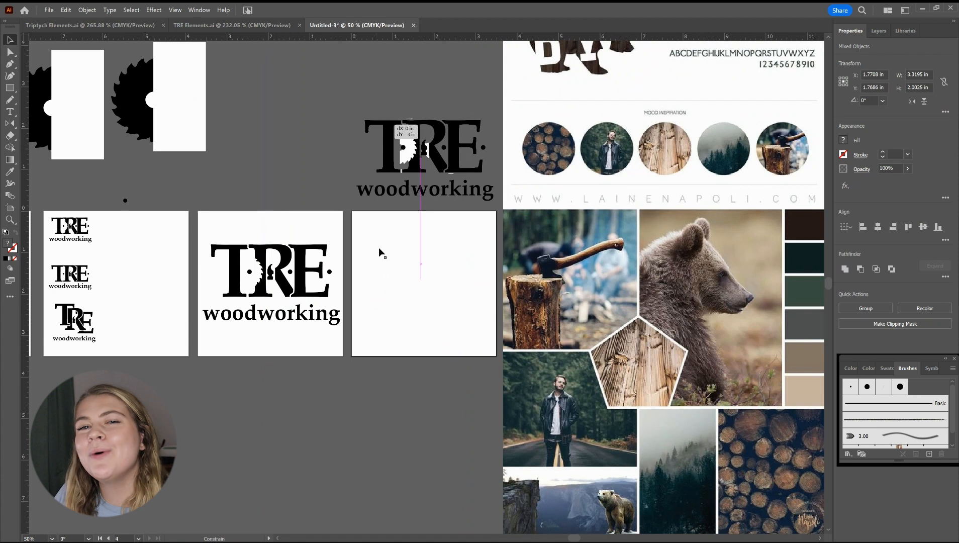
click(378, 248)
key(m)
drag(351, 211, 448, 250)
Duplicate the black square until four equal squares fill the fourth artboard
key(v)
drag(405, 272, 400, 258)
key(ctrl+z)
shift+click(402, 260)
drag(468, 269, 468, 344)
Fill the four squares with the green, dark grey, brown and beige swatches sampled from the mood board
click(400, 250)
key(i)
click(812, 288)
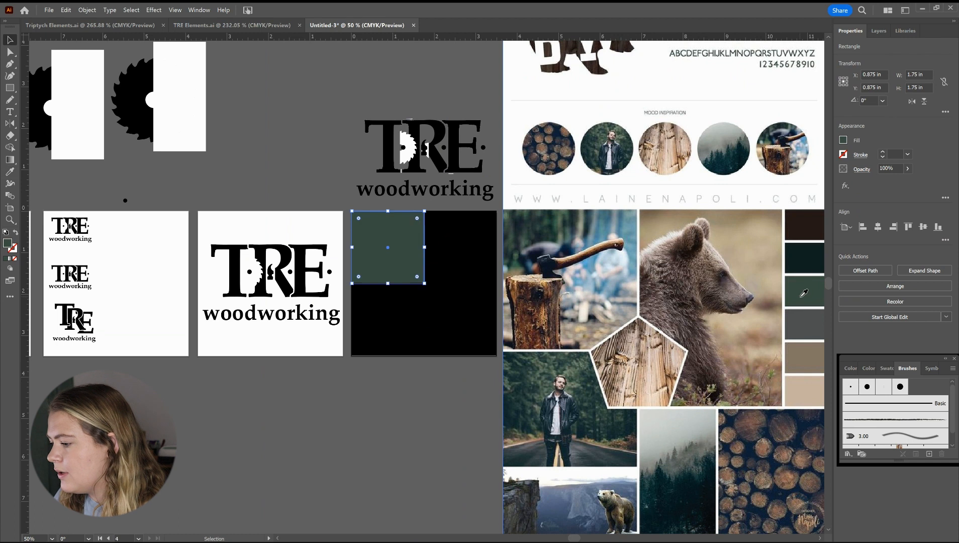
ctrl+click(459, 246)
click(804, 324)
ctrl+click(402, 320)
click(815, 351)
ctrl+click(459, 319)
click(804, 389)
ctrl+click(411, 476)
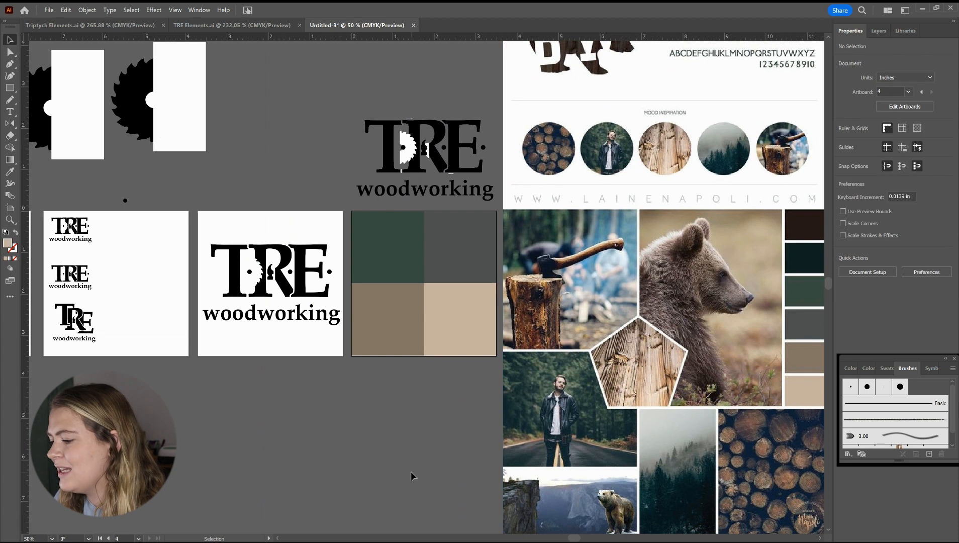
Recolour the green square with the mood board's dark teal swatch after sampling tones from the misty forest photo
ctrl+click(395, 251)
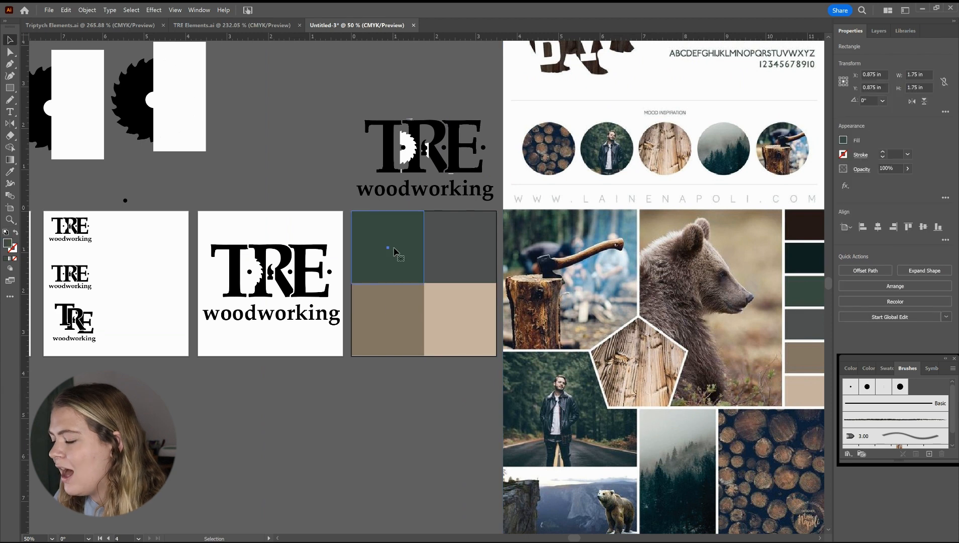
click(789, 267)
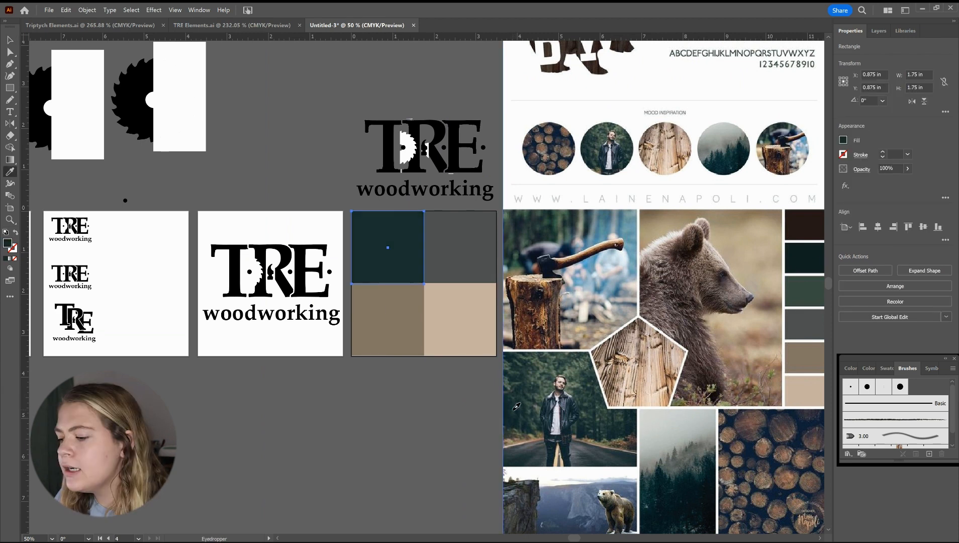
click(662, 474)
click(648, 480)
click(803, 257)
Recolour the fourth artboard's dark teal square to a very dark forest green
key(v)
double_click(7, 243)
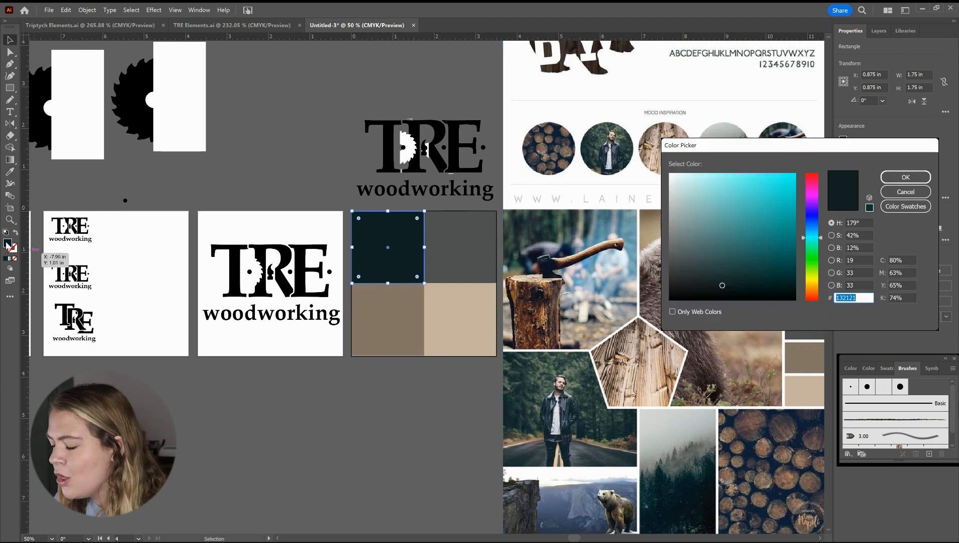
click(753, 271)
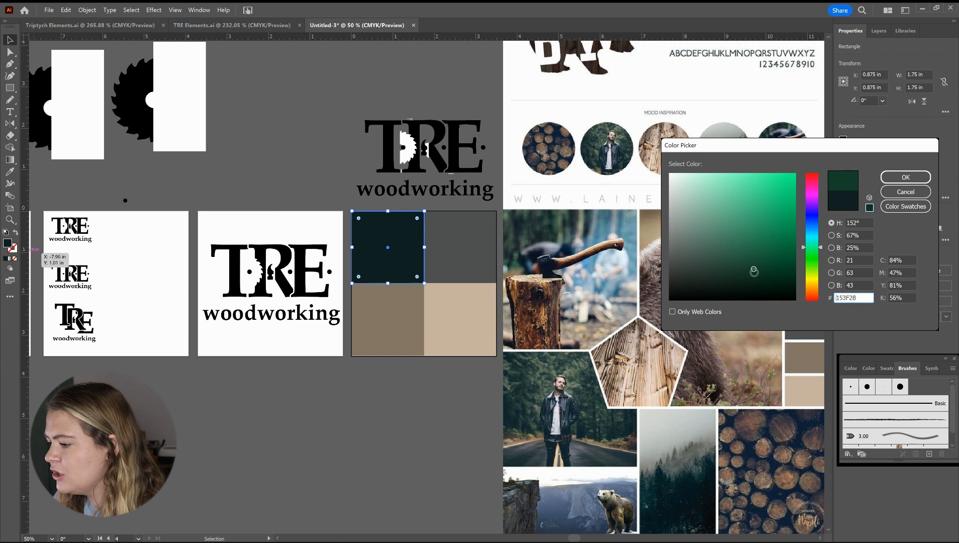
key(Return)
click(364, 411)
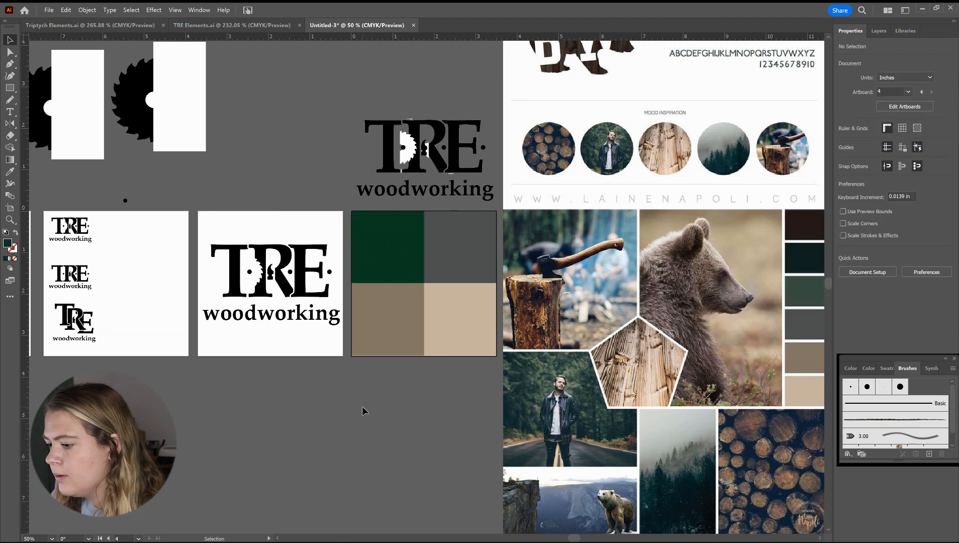
click(397, 252)
double_click(7, 244)
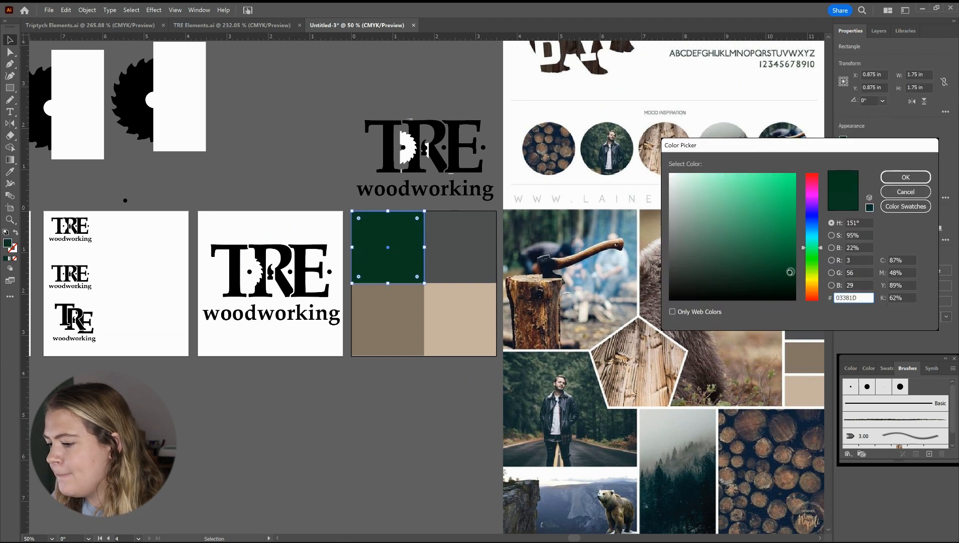
key(Return)
click(445, 394)
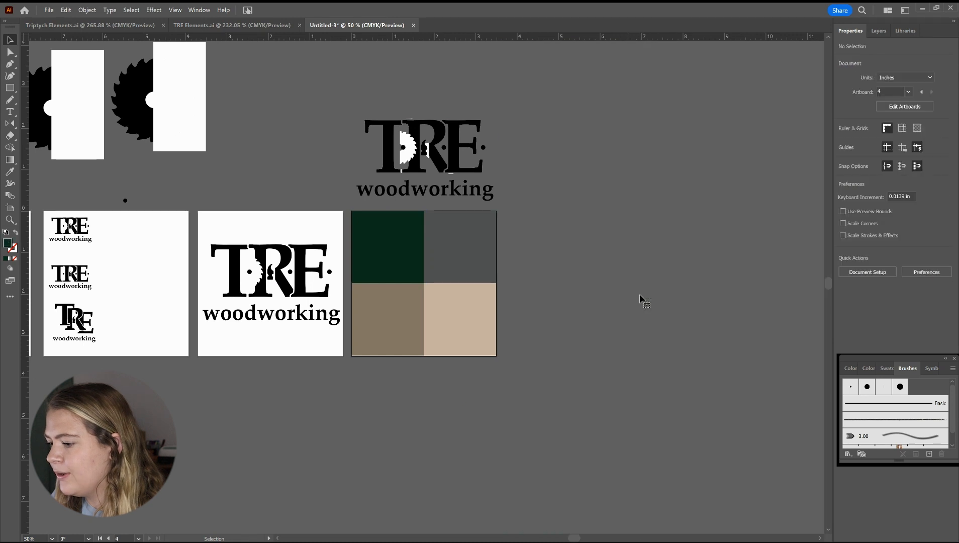
Remove the white saw blade and the other white cut-out shapes from the large T.R.E. logo copy with the Shape Builder
click(473, 327)
key(ctrl+equal)
key(ctrl+minus)
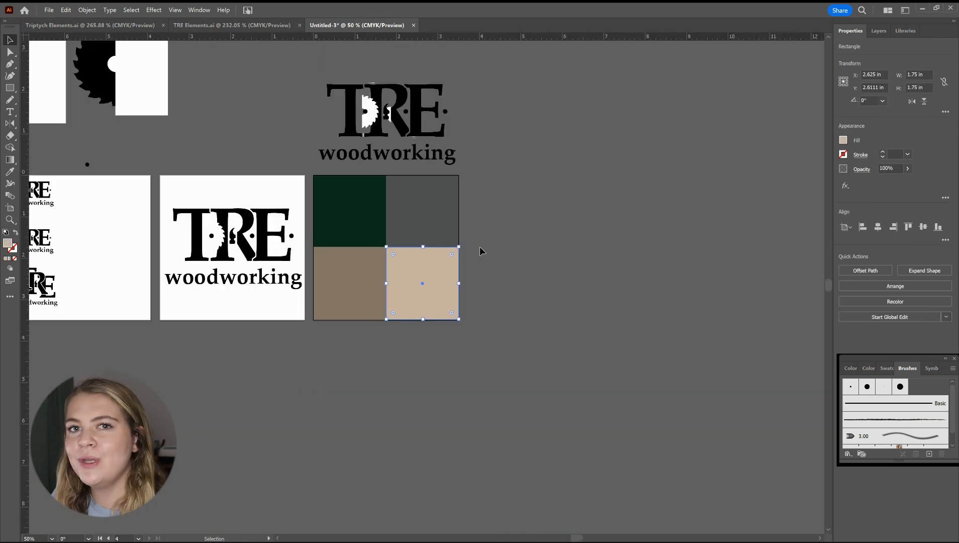
drag(323, 68, 314, 62)
key(ctrl+equal)
key(ctrl+equal)
key(ctrl+equal)
key(ctrl+equal)
key(m)
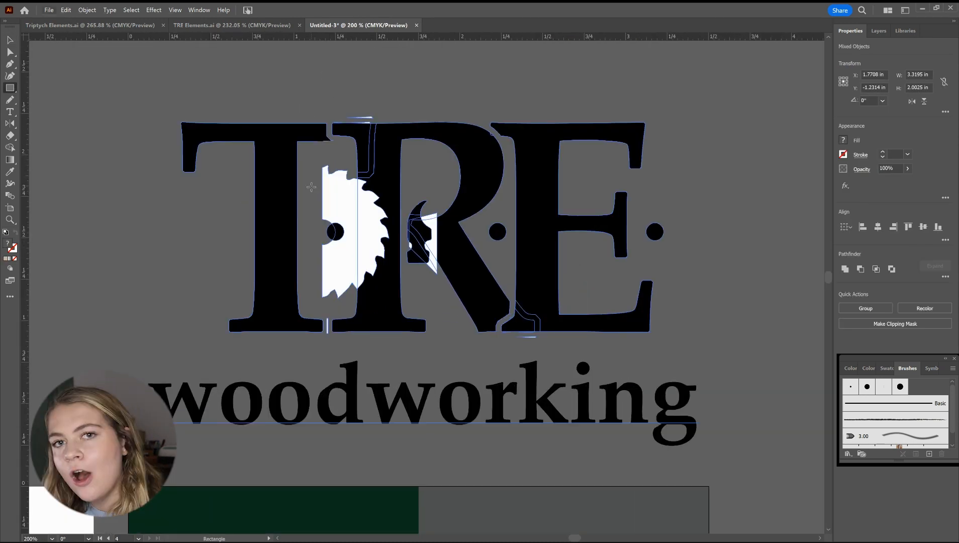
key(shift+m)
alt+drag(311, 187, 369, 216)
alt+click(327, 324)
alt+drag(431, 214, 435, 203)
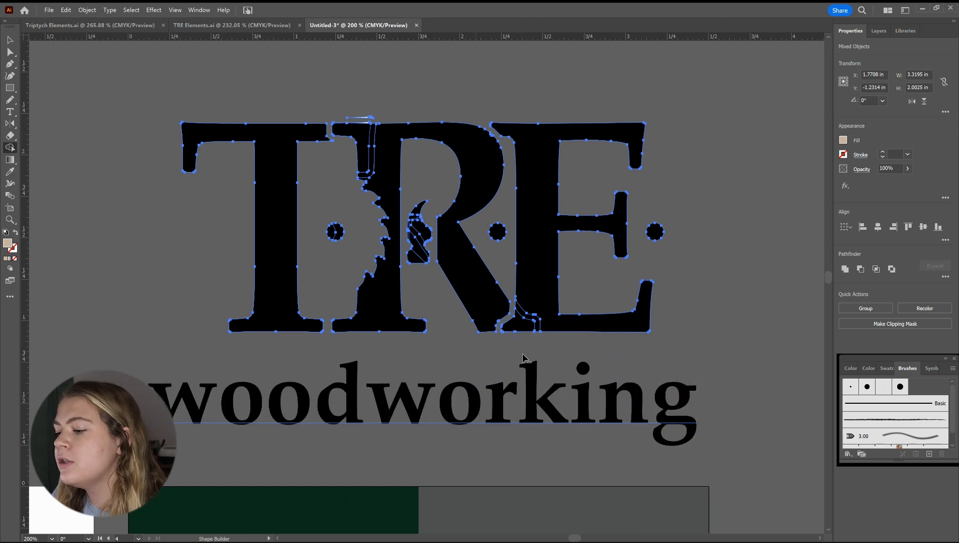
Remove the leftover slivers above the R in the large logo copy
drag(366, 122, 369, 126)
key(ctrl)
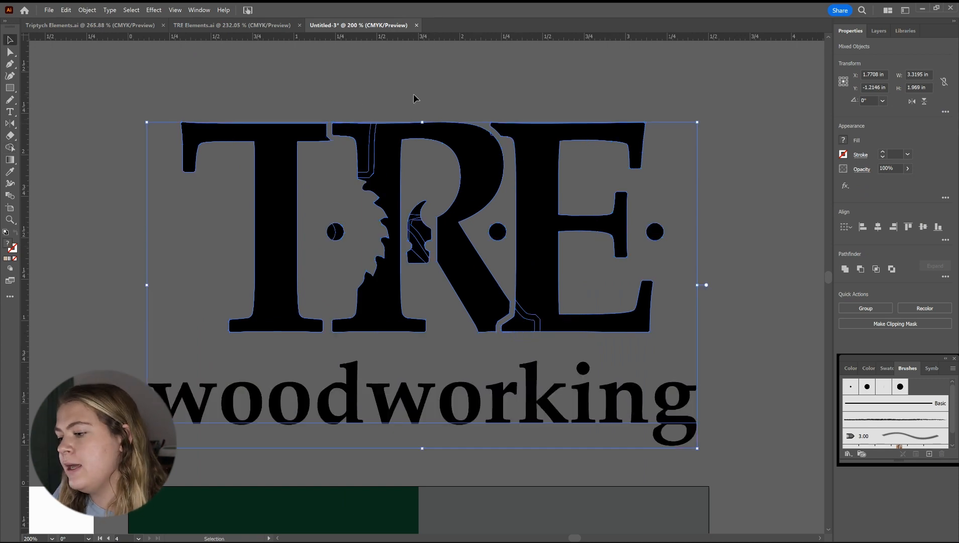
key(v)
click(719, 216)
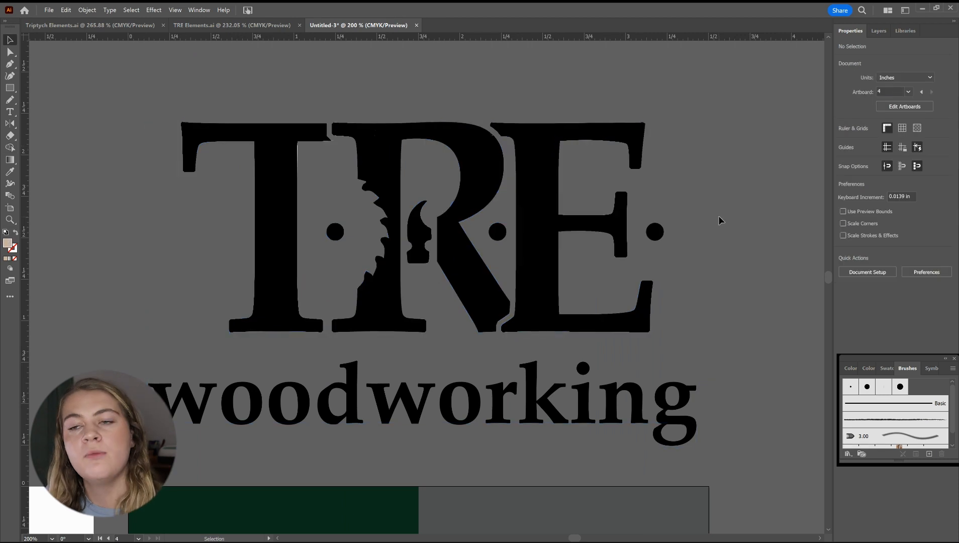
Convert the woodworking text to outlines and unite all shapes of the large logo copy
click(665, 407)
key(ctrl+shift+o)
click(723, 407)
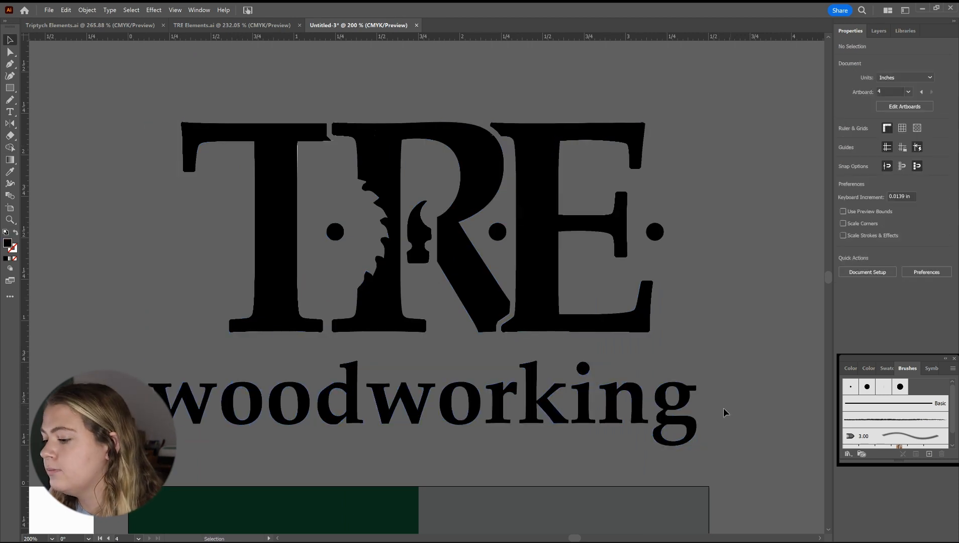
drag(200, 114, 191, 104)
click(846, 269)
click(741, 243)
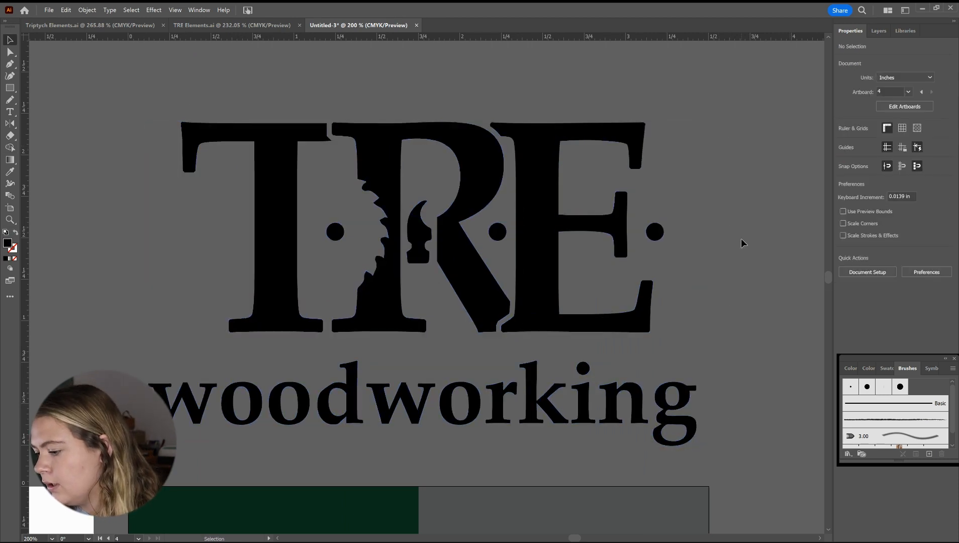
Move the united logo in front of the coloured squares and scale it to about 1.42 in wide inside the dark green square
key(ctrl+minus)
key(ctrl+minus)
key(ctrl+minus)
key(ctrl+minus)
drag(461, 266, 461, 350)
key(ctrl+shift+bracketright)
key(ctrl+equal)
key(ctrl+equal)
drag(559, 365, 404, 272)
drag(370, 217, 374, 267)
Colour the logo beige by sampling the beige square and place a copy on the dark grey square
key(i)
click(477, 389)
key(v)
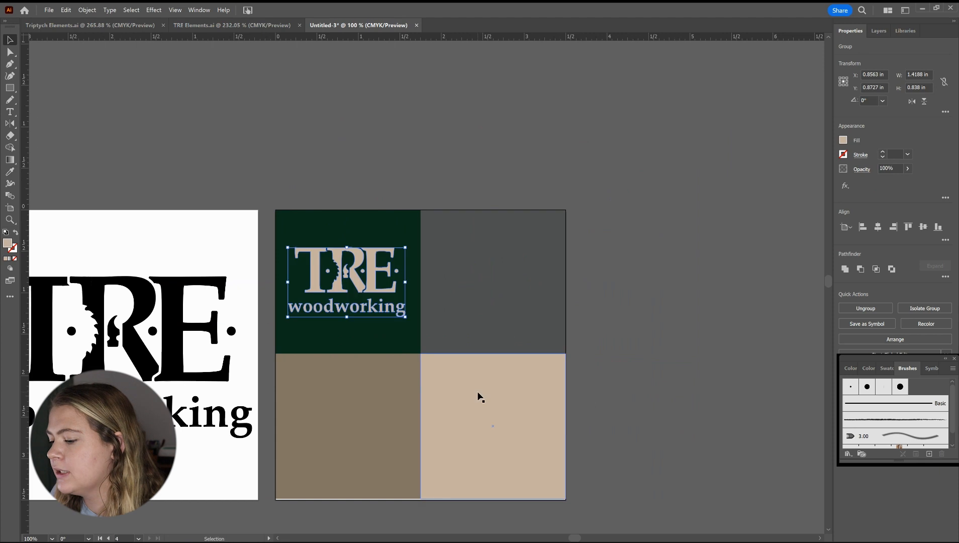
drag(406, 317, 548, 314)
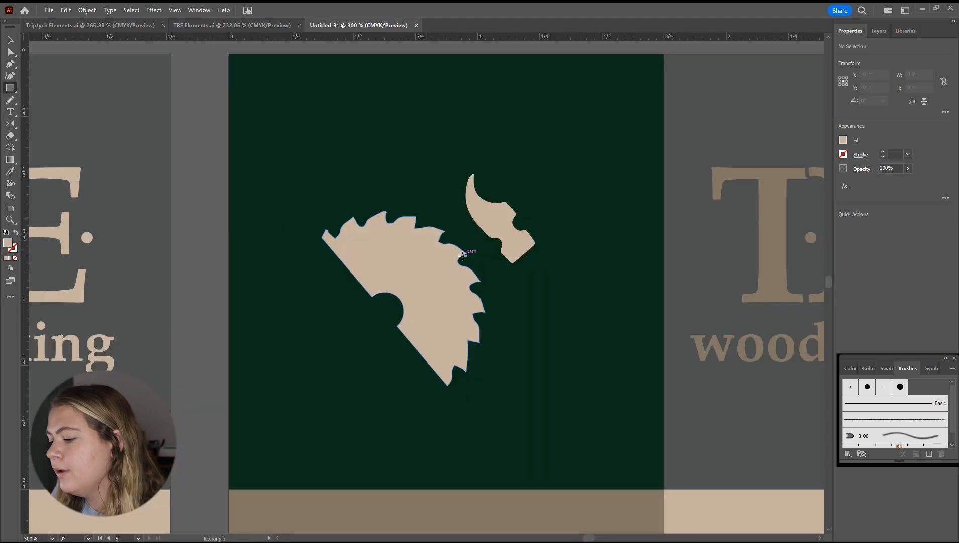
Draw a rectangular hammer handle about 0.4 in long above the beige saw blade
drag(315, 81, 416, 106)
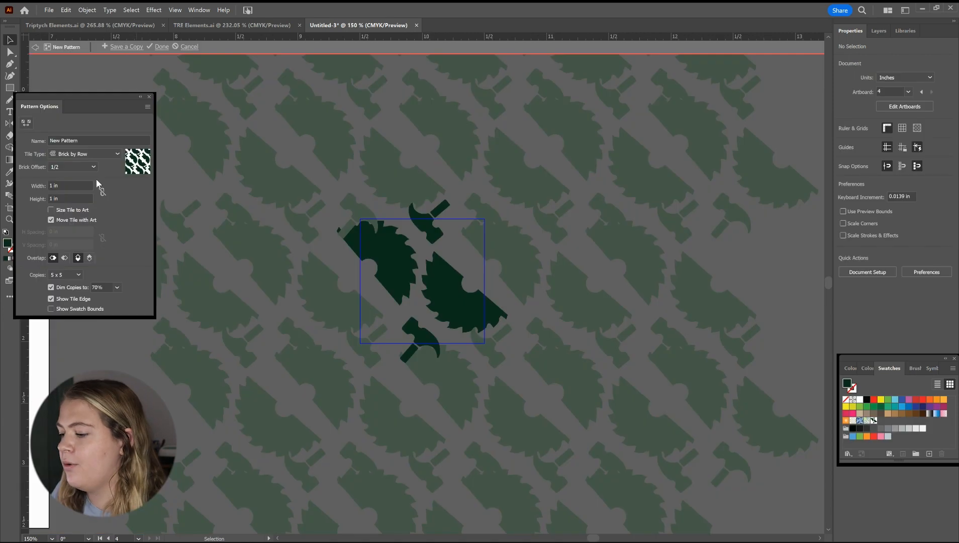
Separate the upper hammer from its saw blade in the pattern tile and shift it slightly down toward the gap between the blades
drag(442, 236, 436, 205)
click(468, 150)
key(ctrl+z)
click(433, 216)
shift+click(428, 226)
shift+click(428, 226)
shift+click(429, 226)
click(430, 225)
click(472, 207)
drag(432, 211, 435, 221)
drag(452, 254, 446, 247)
drag(441, 224, 446, 224)
Ungroup the lower saw blade and hammer, regroup the hammer head with its handle, and move that hammer up inside the tile
click(458, 307)
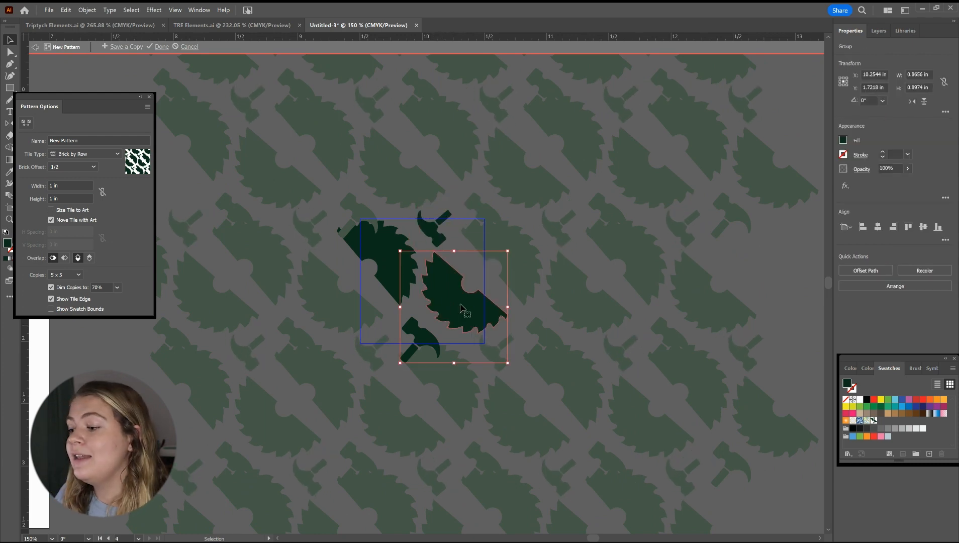
click(407, 399)
click(417, 337)
key(ctrl+shift+g)
click(438, 425)
click(409, 356)
shift+click(423, 335)
key(ctrl+shift+g)
click(442, 381)
click(409, 354)
shift+click(430, 344)
key(ctrl+g)
mouse_move(419, 345)
mouse_down()
mouse_move(441, 348)
mouse_move(430, 323)
mouse_move(412, 327)
mouse_up()
click(517, 363)
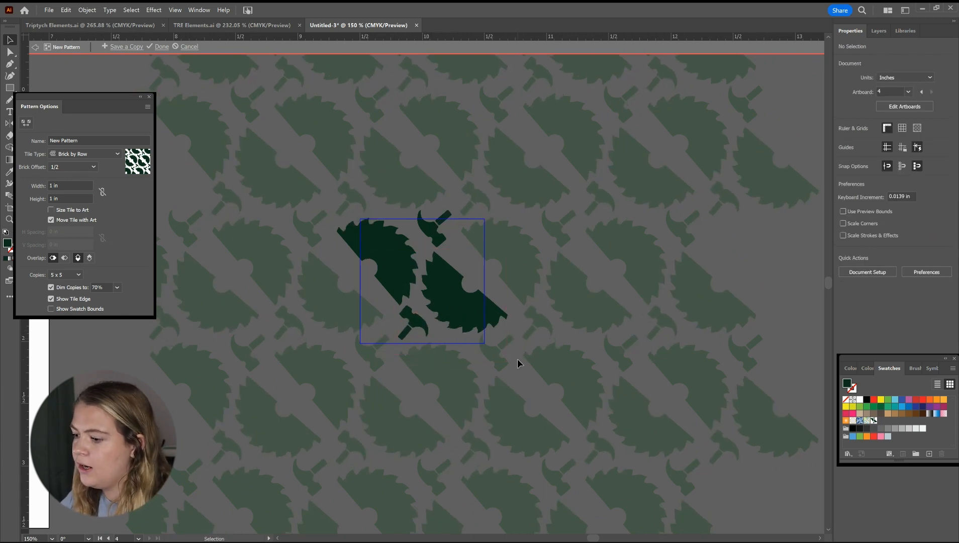
Spread the two saw blades apart, rotate the lower blade to a steeper angle and re-space both hammers between them
drag(471, 314, 481, 314)
drag(400, 264, 391, 261)
click(490, 306)
drag(526, 317, 515, 339)
click(382, 267)
mouse_move(436, 270)
mouse_down()
mouse_move(427, 286)
mouse_move(444, 253)
mouse_up()
mouse_move(416, 331)
mouse_down()
mouse_move(405, 328)
mouse_move(425, 328)
mouse_move(425, 248)
mouse_move(424, 318)
mouse_up()
click(501, 362)
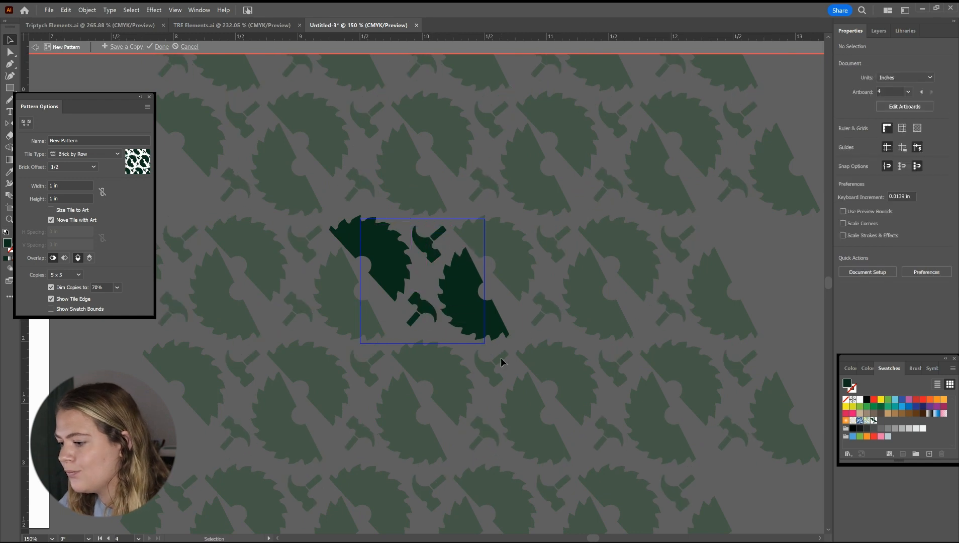
Nudge the lower saw blade up and the upper saw blade down within the pattern tile
drag(513, 358, 514, 358)
key(Up)
key(Up)
key(Up)
key(Up)
key(Up)
click(401, 264)
key(Down)
key(Down)
key(Down)
Rotate the lower saw blade back parallel to the upper one, adjust both blades' positions and finish editing the pattern
drag(474, 299, 470, 303)
drag(508, 336, 517, 321)
drag(484, 309, 498, 313)
click(610, 366)
drag(401, 254, 399, 252)
double_click(429, 395)
Move the original saw-and-hammer motif up out of the way and add a fifth 3.5 in square artboard below it
key(ctrl+minus)
key(ctrl+minus)
key(ctrl+minus)
drag(483, 347, 402, 245)
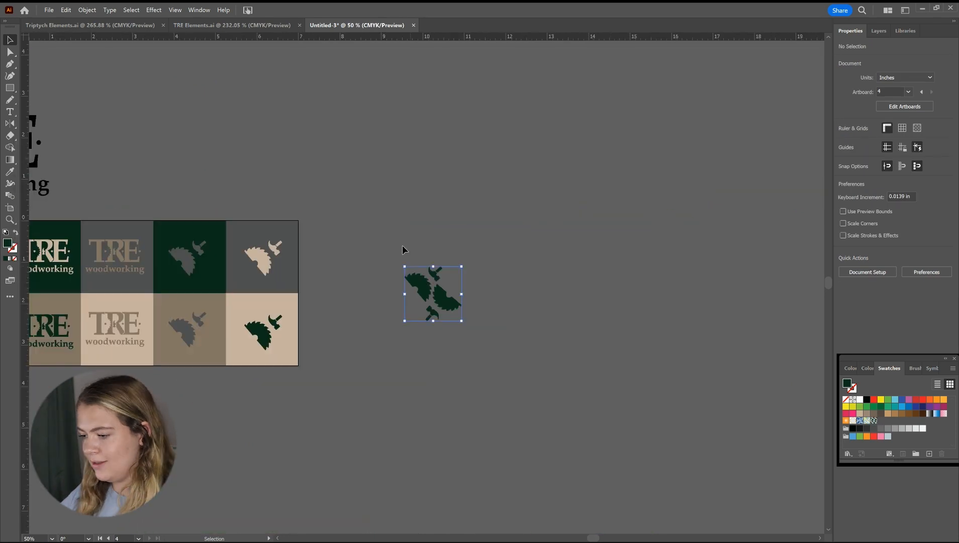
drag(422, 282, 394, 151)
key(shift+o)
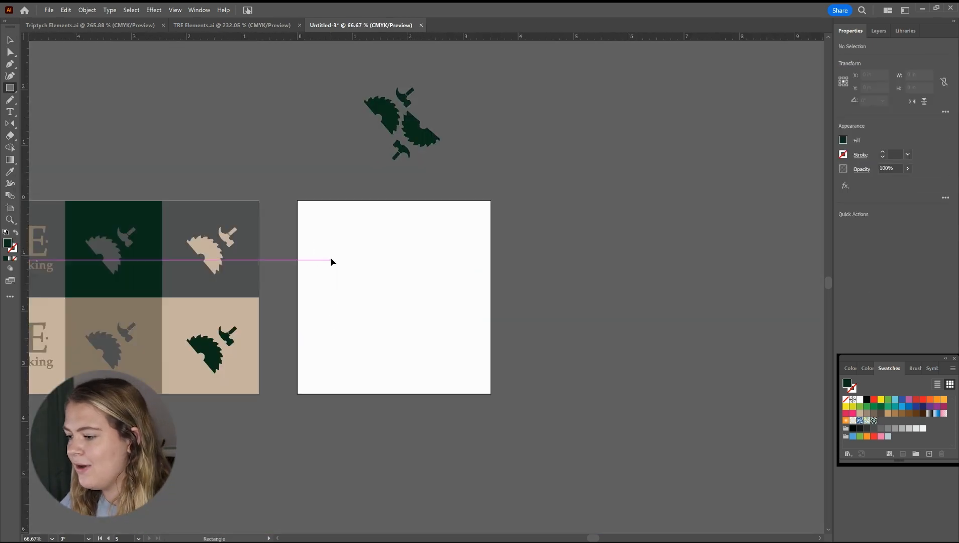
Draw a square of about 3.61 in covering the fifth artboard and fill it with the saw-and-hammer pattern
mouse_move(296, 198)
mouse_down()
mouse_move(420, 312)
mouse_move(494, 398)
mouse_up()
click(843, 140)
click(873, 420)
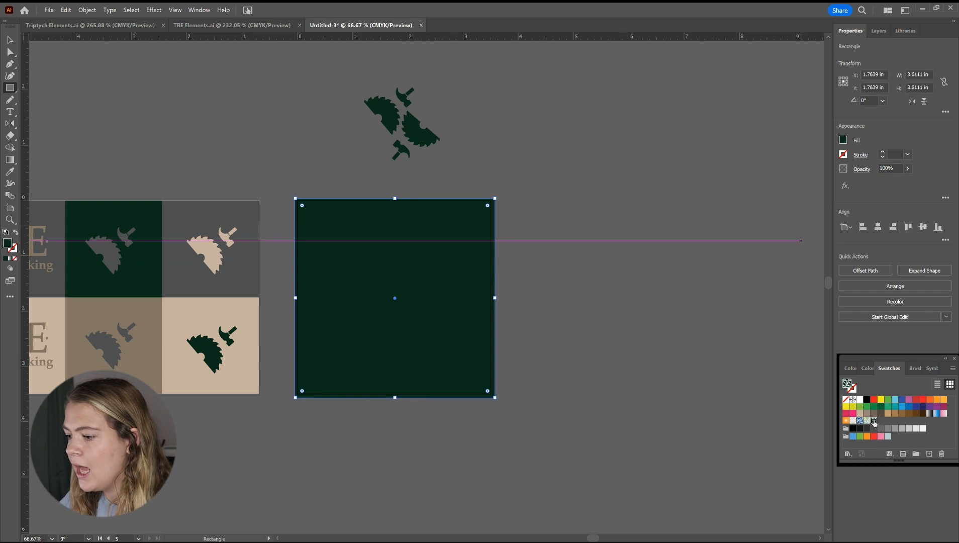
key(v)
click(592, 297)
Duplicate the patterned artboard to its right as a sixth artboard and clear the copied pattern square
click(455, 316)
key(shift+o)
drag(347, 356, 560, 357)
key(v)
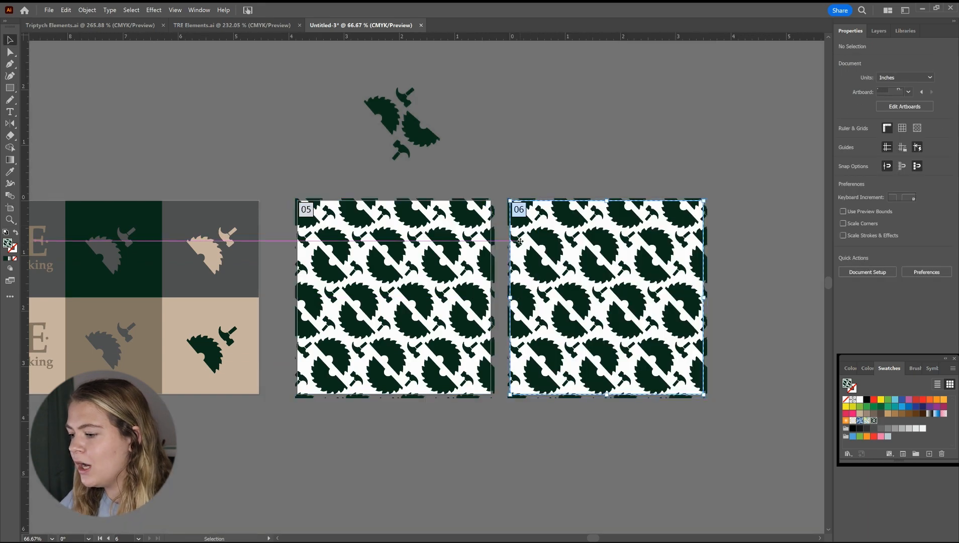
drag(706, 398, 626, 312)
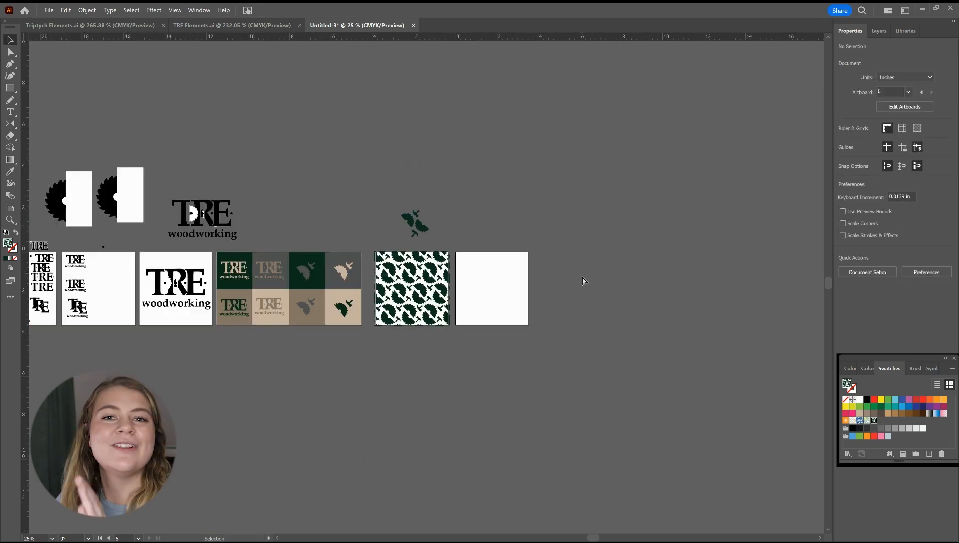
Copy the four coloured logo squares onto the sixth artboard and delete the logos from the copy
click(278, 316)
drag(278, 317, 520, 317)
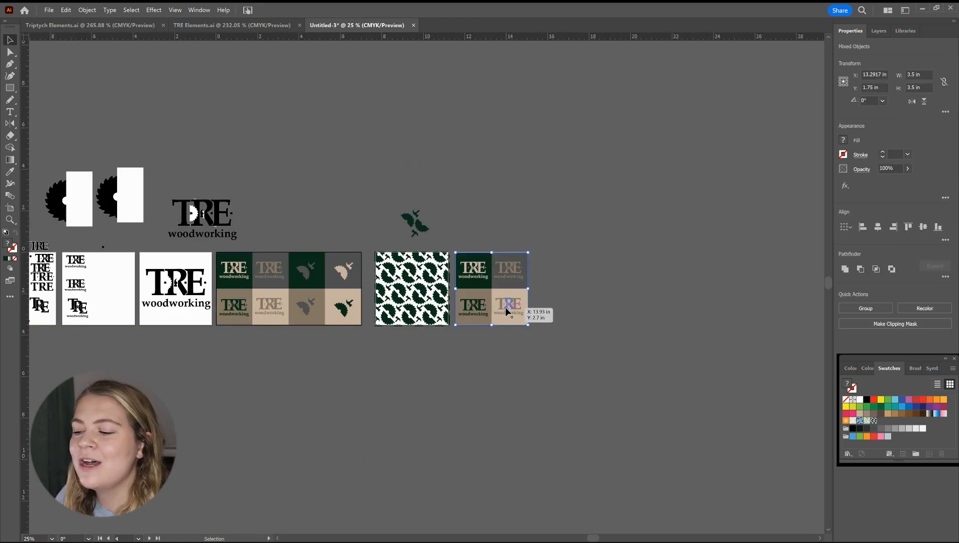
key(ctrl+1)
key(ctrl+shift+a)
click(346, 201)
shift+click(454, 342)
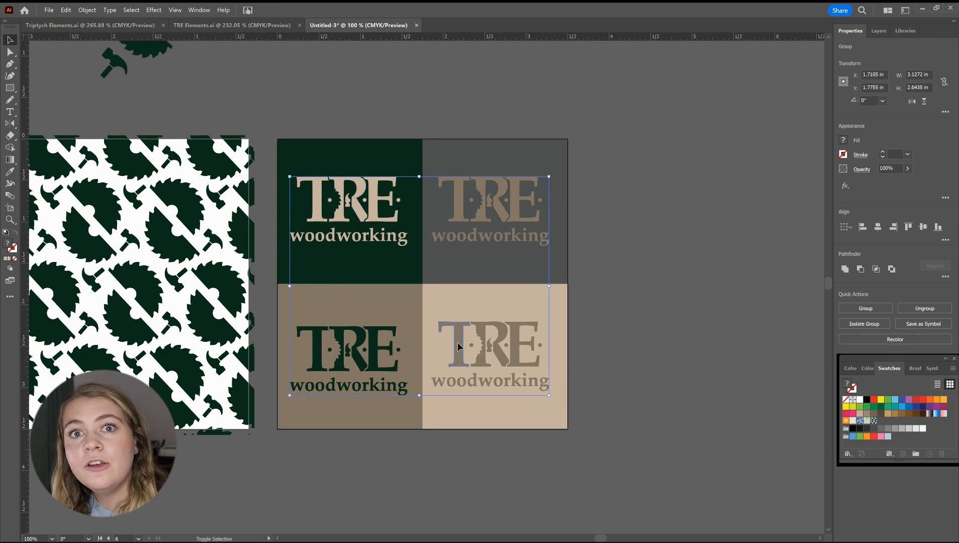
key(Delete)
Fill the sixth artboard's dark green square with the saw-and-hammer pattern
click(332, 205)
click(873, 420)
click(686, 314)
click(333, 189)
click(484, 212)
click(633, 289)
Open the saw-and-hammer pattern for editing and recolour its artwork with the library's beige
double_click(874, 420)
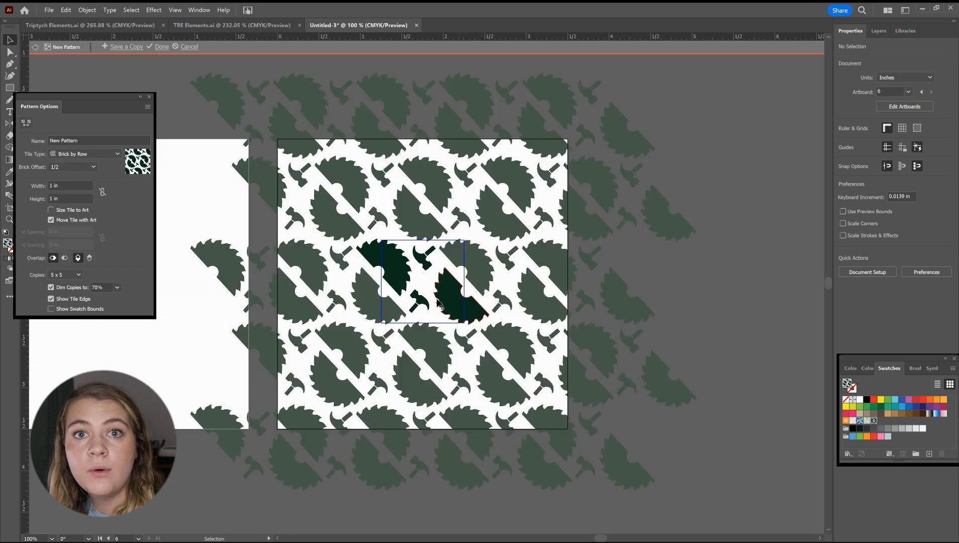
drag(368, 233, 490, 324)
double_click(745, 248)
click(514, 210)
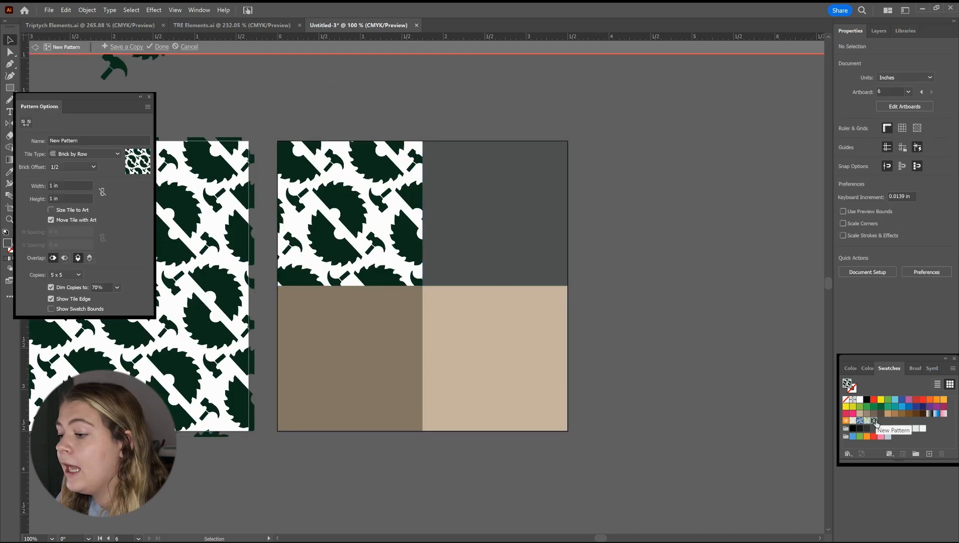
click(848, 112)
click(574, 297)
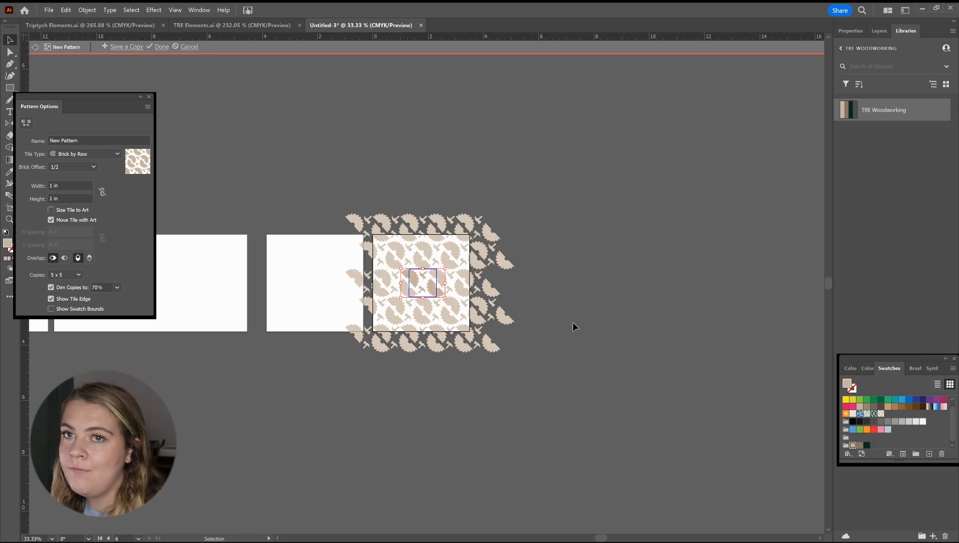
Save brown and dark grey colour copies of the pattern and recolour the artwork dark green from the TRE Woodworking colour theme
click(854, 111)
click(126, 48)
click(874, 110)
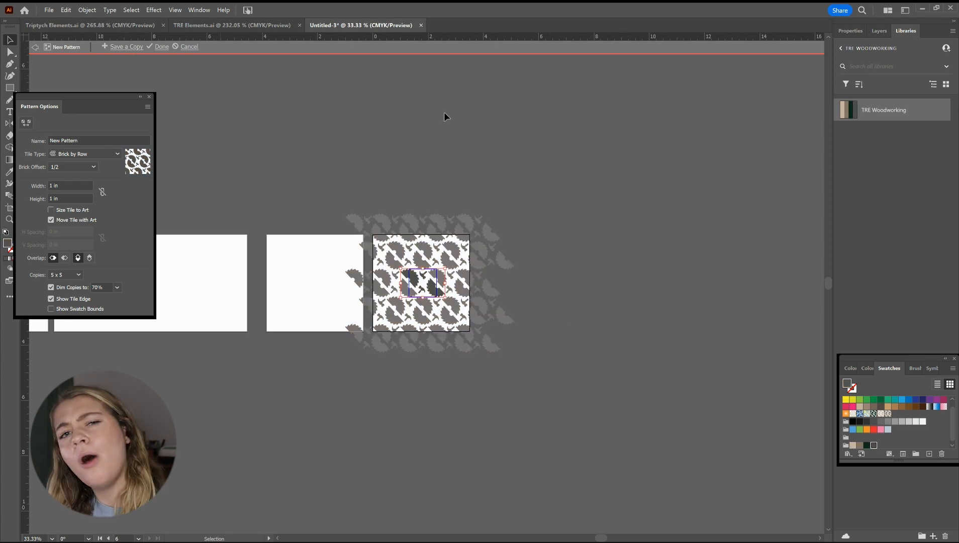
click(122, 48)
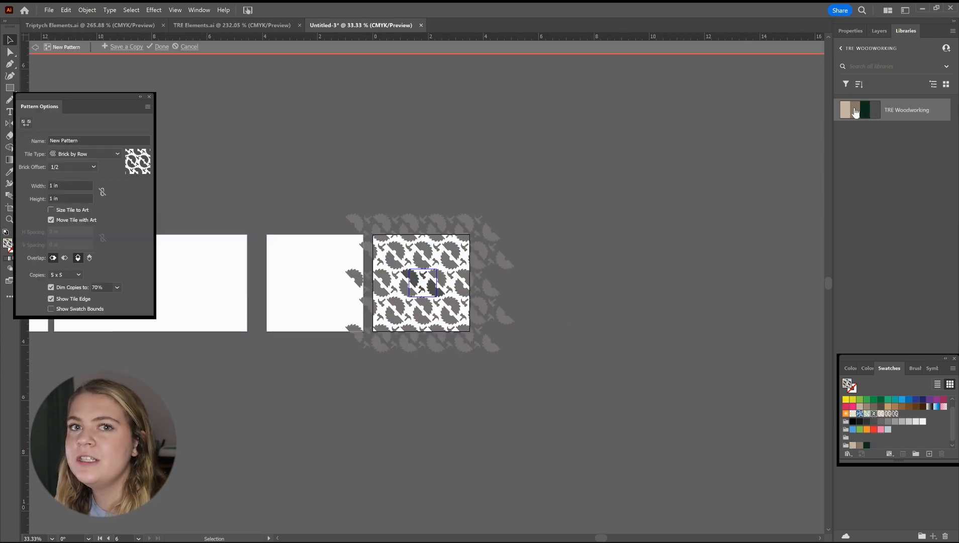
click(864, 111)
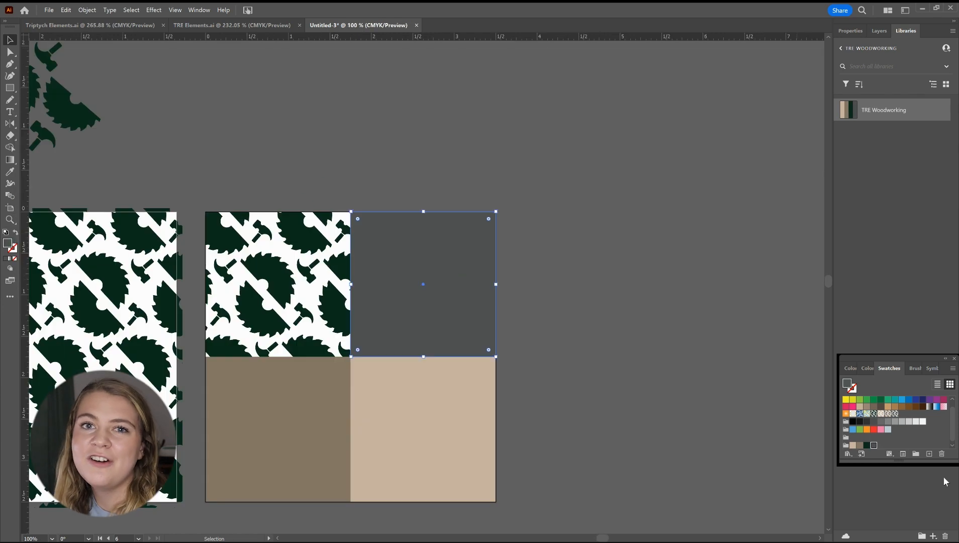
Fill the sixth artboard's dark grey, brown and beige squares with the saw-and-hammer patterns in their matching colours
click(894, 413)
click(278, 427)
click(887, 413)
click(423, 427)
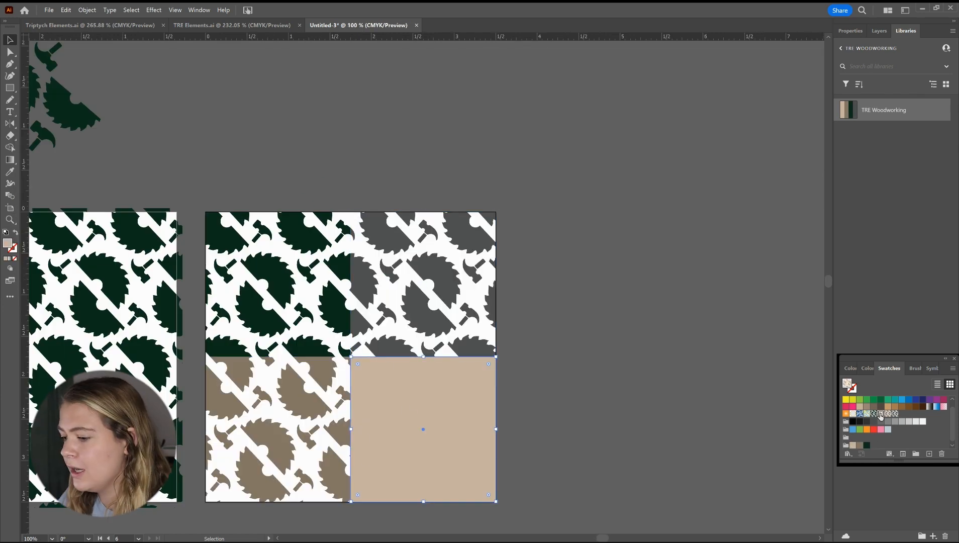
click(881, 417)
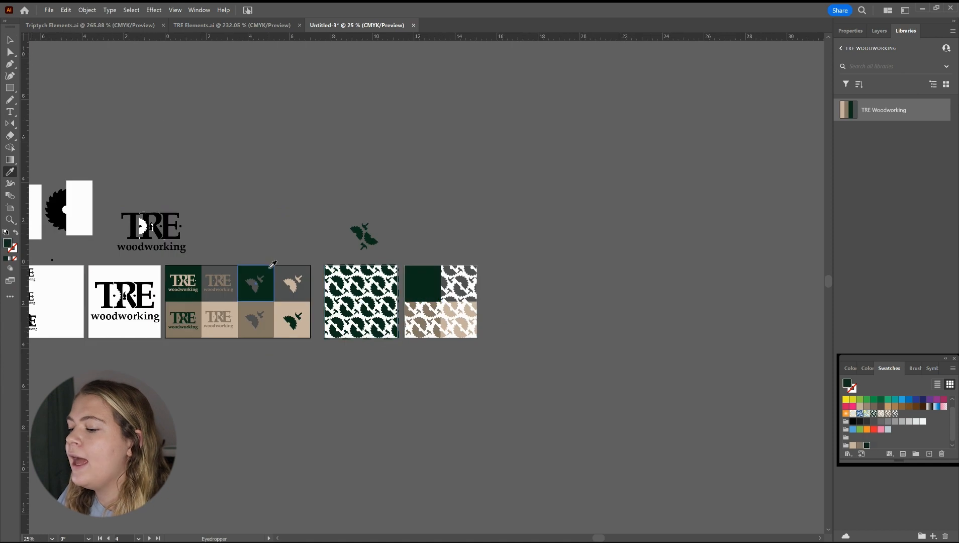
Put a dark grey background behind the upper-left green pattern and a dark green copy of it behind the upper-right pattern
click(291, 267)
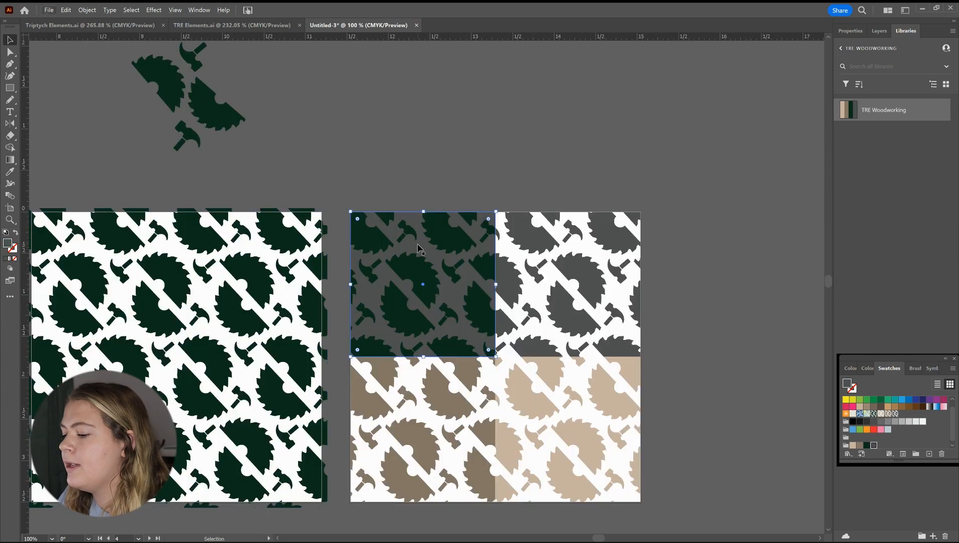
drag(421, 208, 565, 209)
click(865, 112)
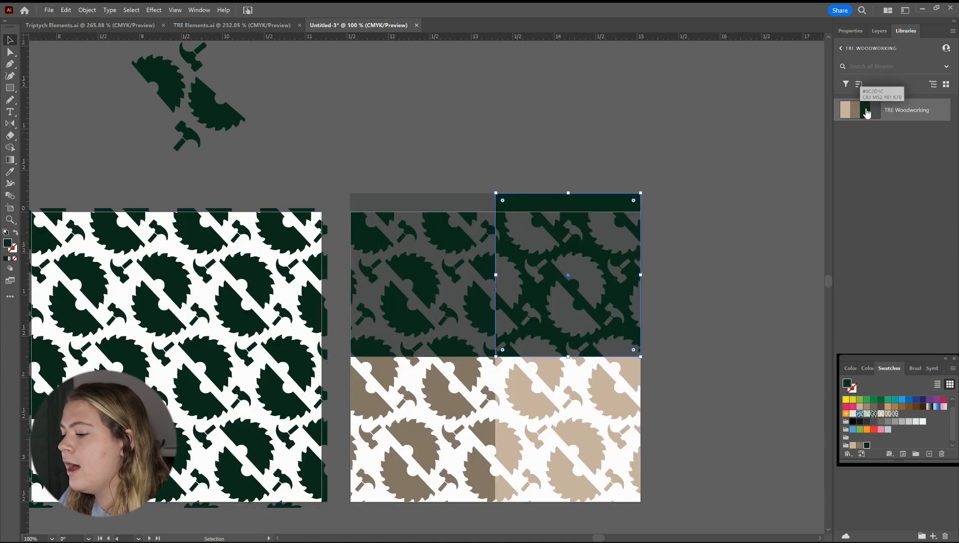
Copy the background square behind the lower-left brown pattern and colour it beige
drag(449, 204, 451, 367)
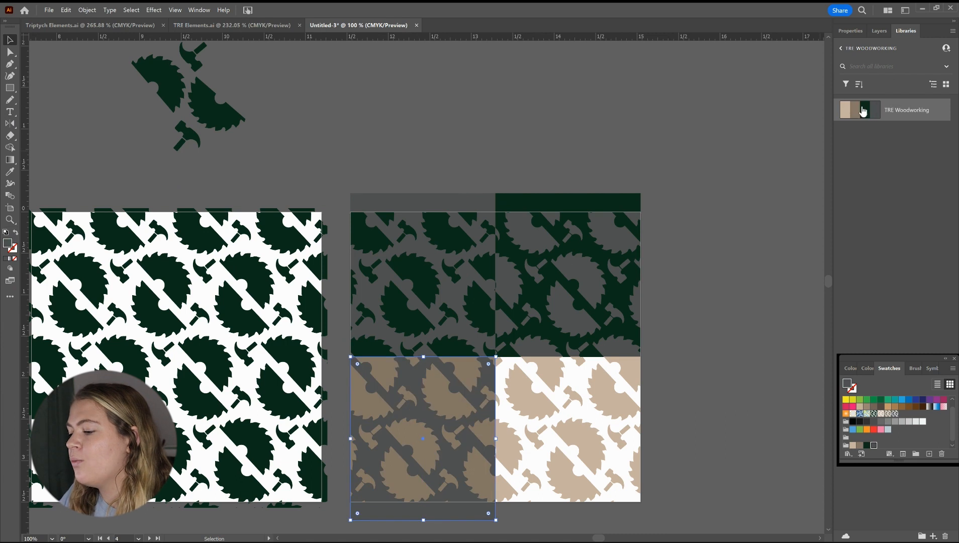
click(845, 110)
click(737, 150)
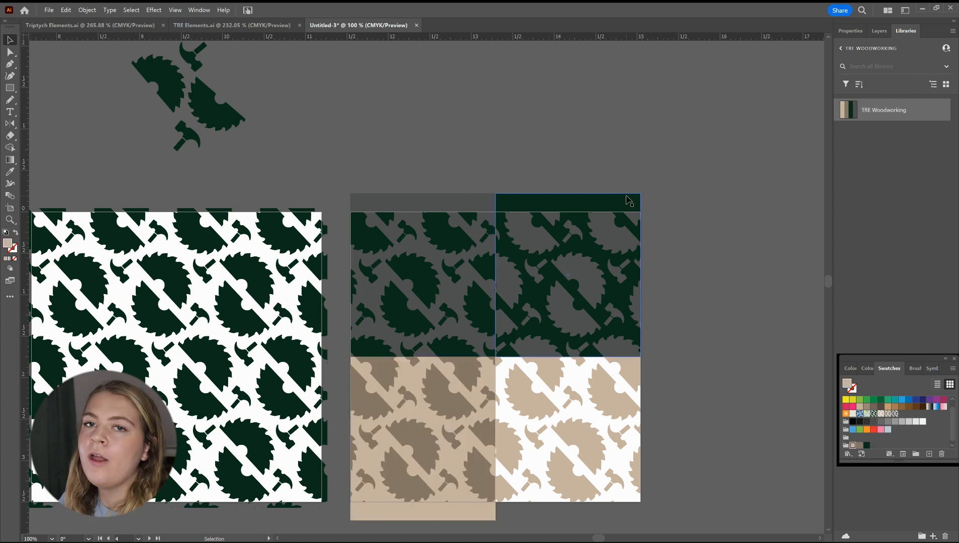
Recolour the upper-right pattern's background brown and the lower-left pattern's background dark grey
click(854, 110)
click(678, 179)
click(451, 511)
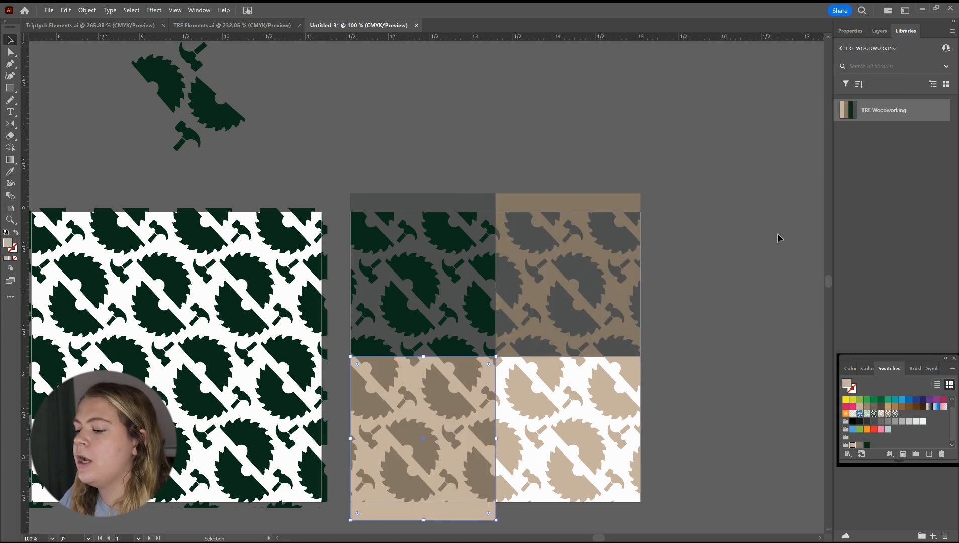
click(874, 110)
Recolour the background behind the upper-left green pattern beige
click(437, 205)
click(854, 110)
click(844, 110)
click(683, 156)
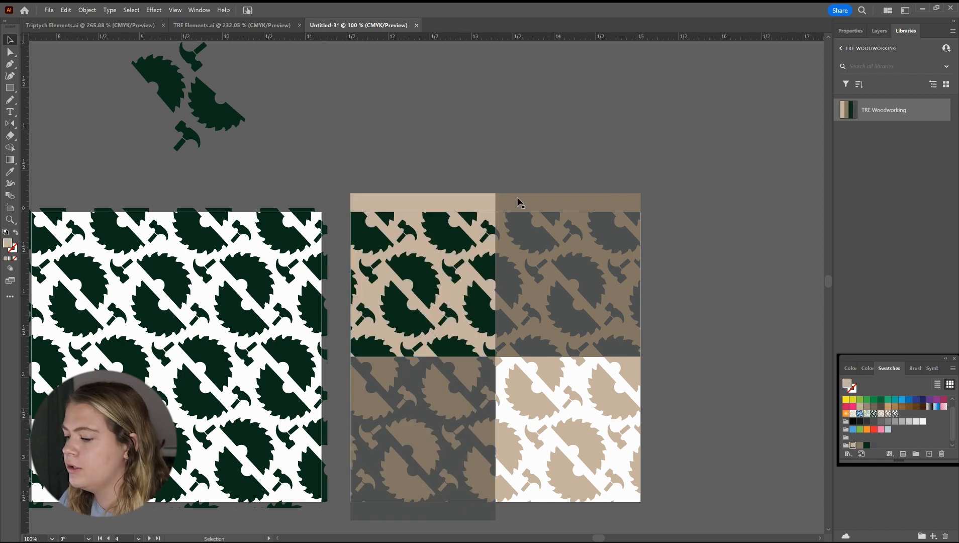
Copy the dark grey background square behind the lower-right beige pattern and colour the copy dark green
drag(465, 518, 609, 518)
click(846, 110)
click(700, 157)
click(603, 514)
click(851, 110)
click(675, 104)
Examine the four coloured pattern tiles alongside the logo artboards in an overview of the whole document
key(ctrl+minus)
key(ctrl+minus)
key(ctrl+minus)
key(ctrl+minus)
key(ctrl+minus)
key(ctrl+plus)
key(ctrl+plus)
key(ctrl+plus)
key(ctrl+minus)
key(ctrl+minus)
key(ctrl+minus)
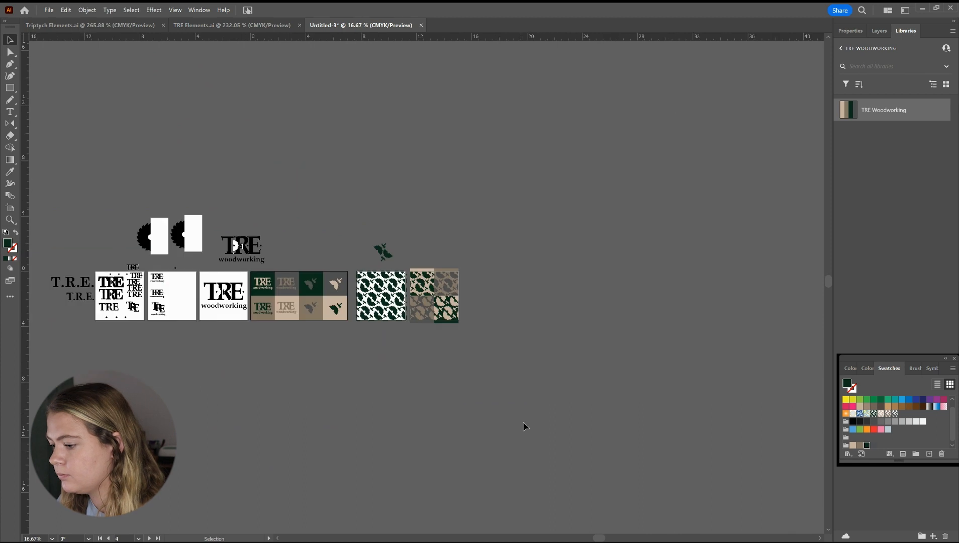